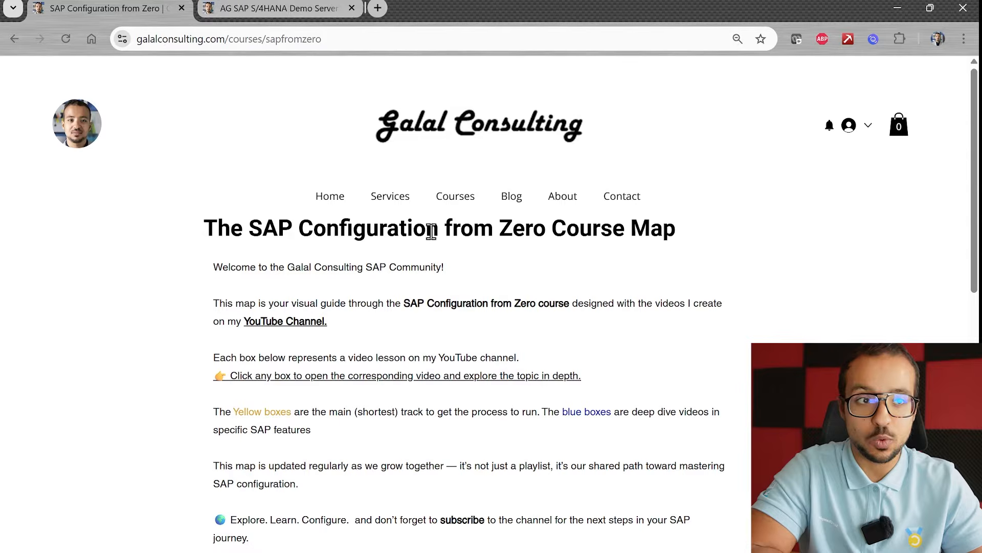
# Examine the SAP Configuration from Zero course map, fitting the flowchart and reading it down to the sales and master data boxes
pyautogui.moveTo(451, 206)
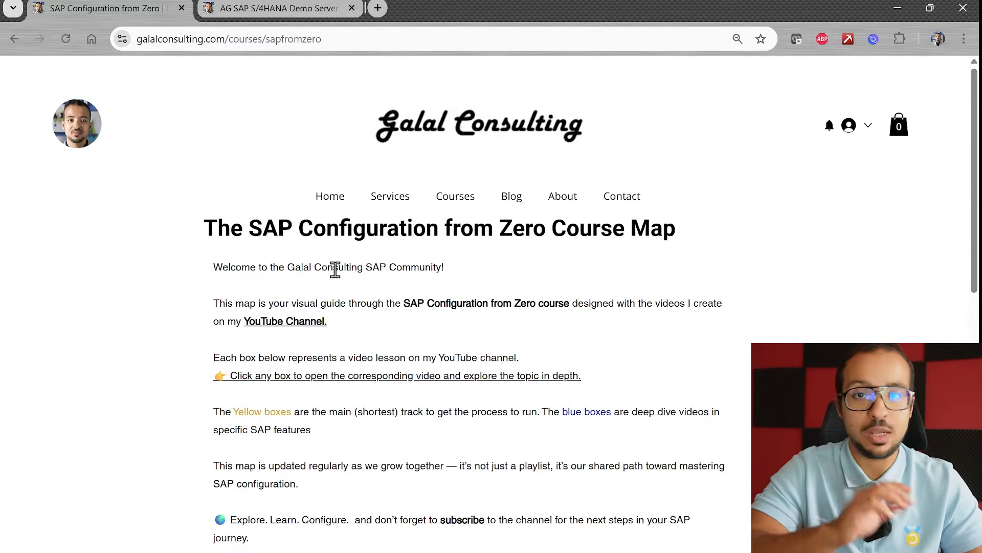
pyautogui.scroll(-4, 422, 266)
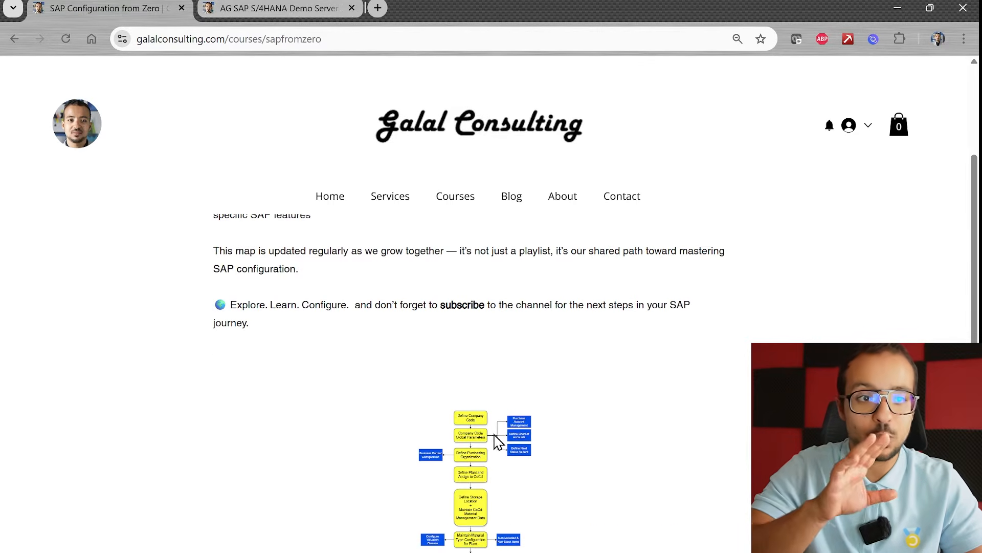
pyautogui.scroll(-4, 527, 358)
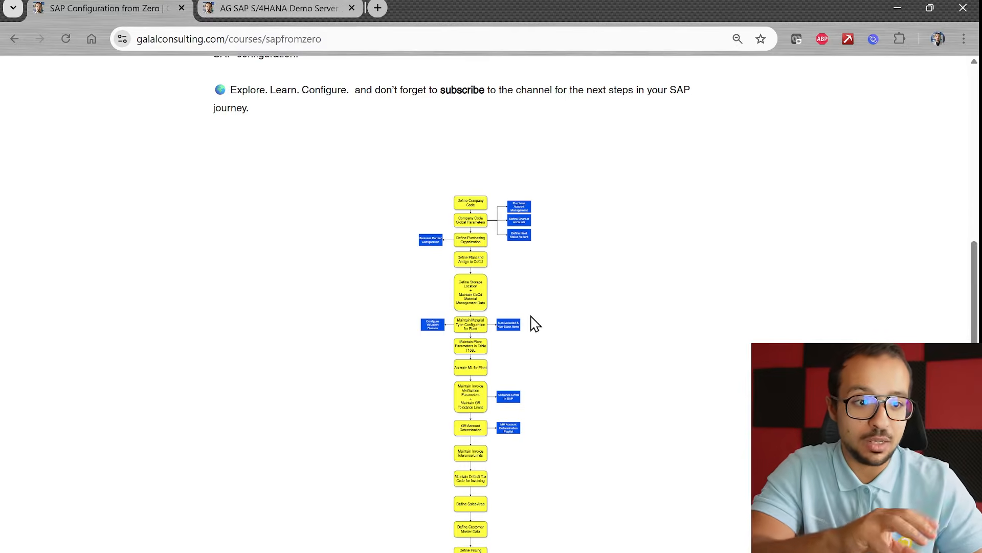
pyautogui.scroll(-4, 539, 458)
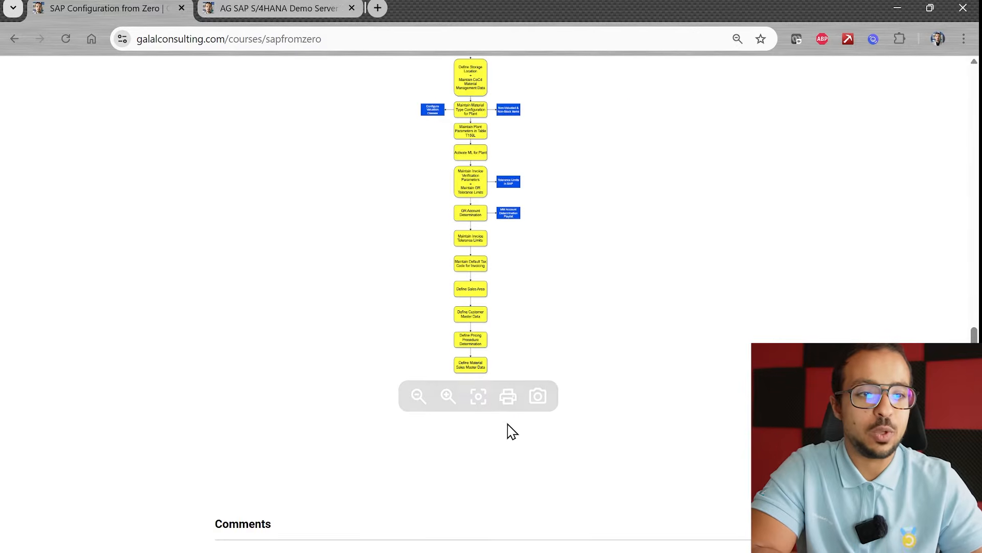
pyautogui.click(481, 401)
pyautogui.scroll(3, 511, 369)
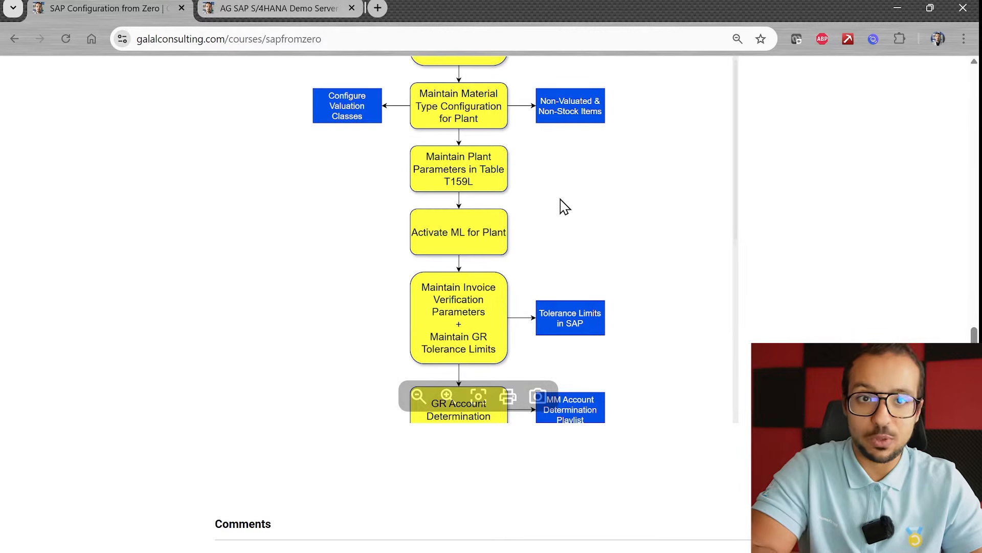
pyautogui.scroll(-4, 561, 209)
pyautogui.scroll(-5, 502, 256)
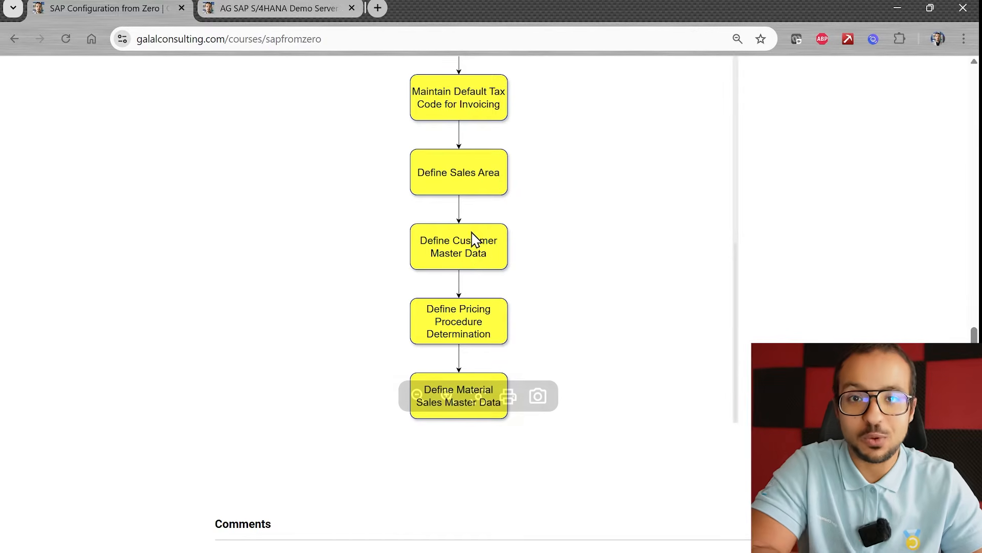
pyautogui.scroll(2, 448, 256)
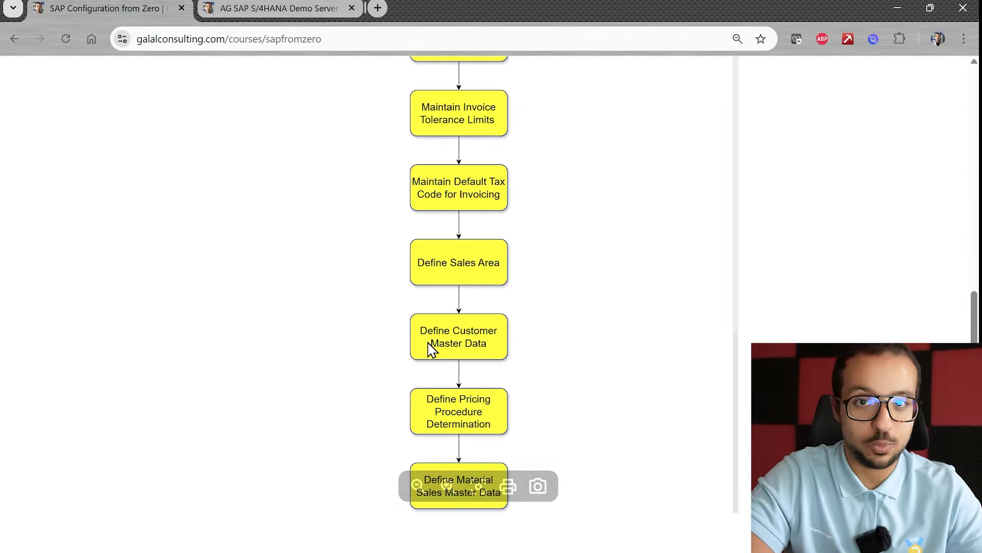
# Switch to SAP, open business partner maintenance with /obp, and search for business partners by search term AG
pyautogui.hotkey('alt', 'Tab')
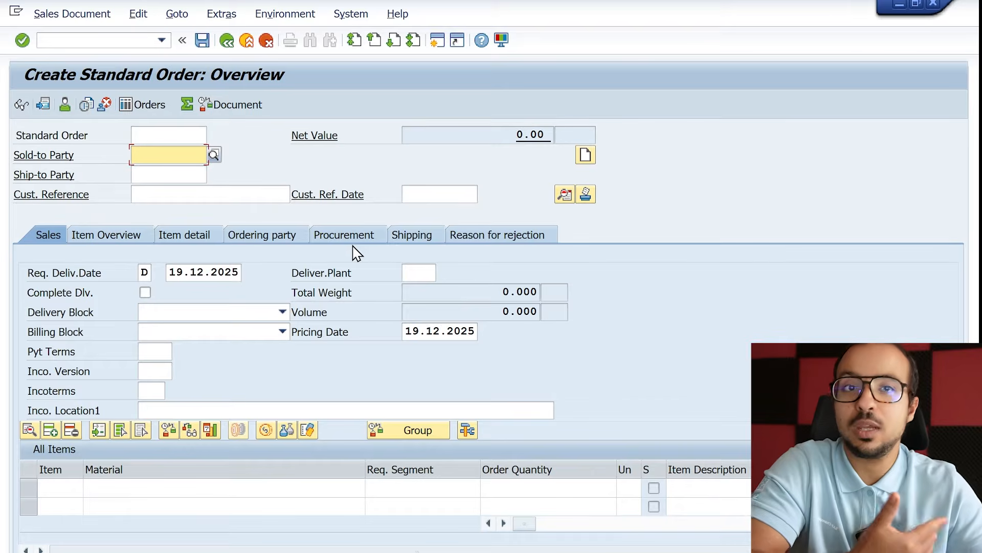
pyautogui.click(103, 40)
pyautogui.write('/obp')
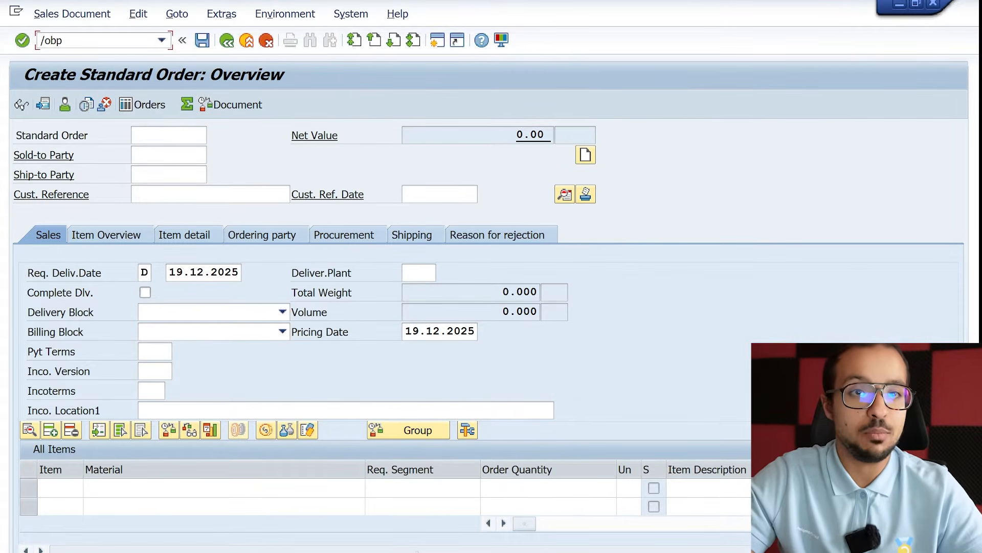
pyautogui.press('Return')
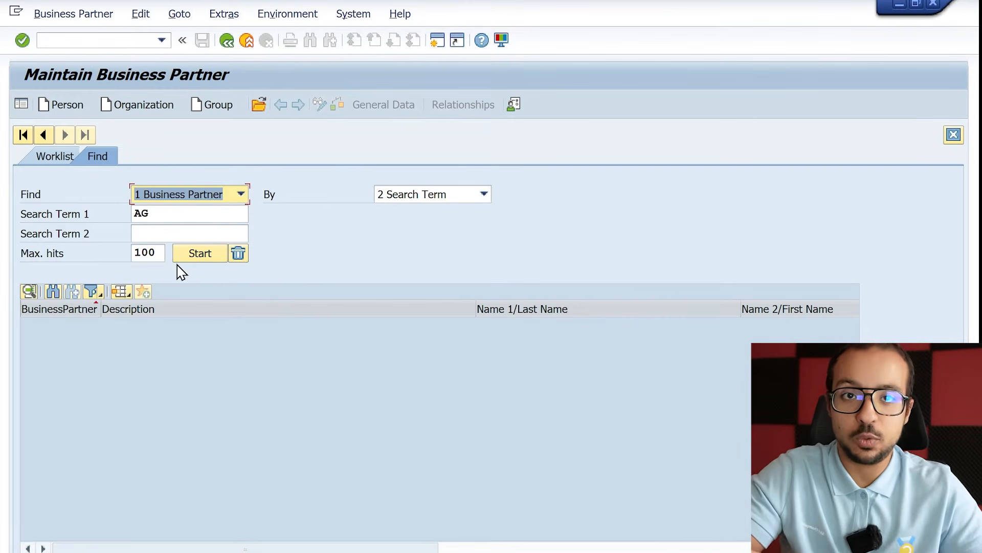
pyautogui.click(207, 254)
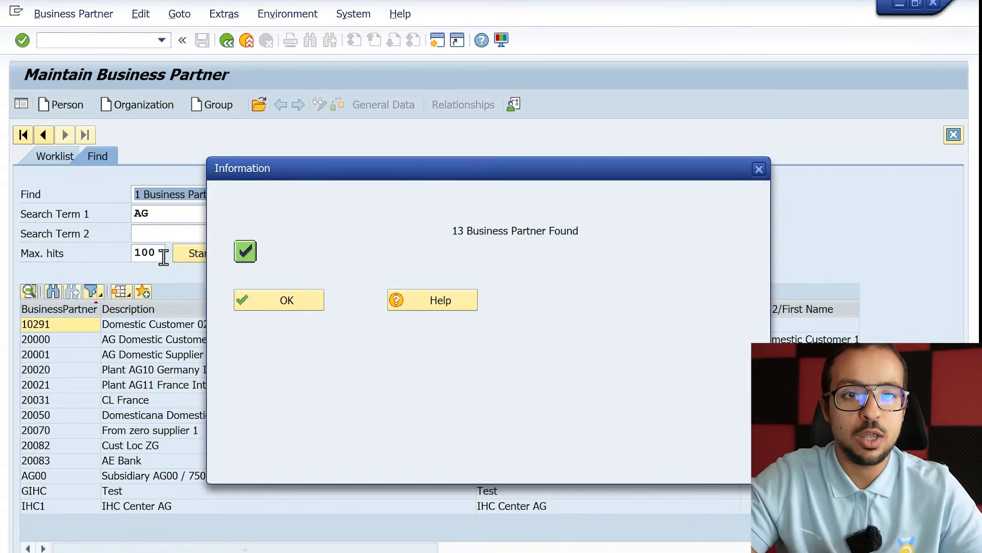
pyautogui.click(287, 302)
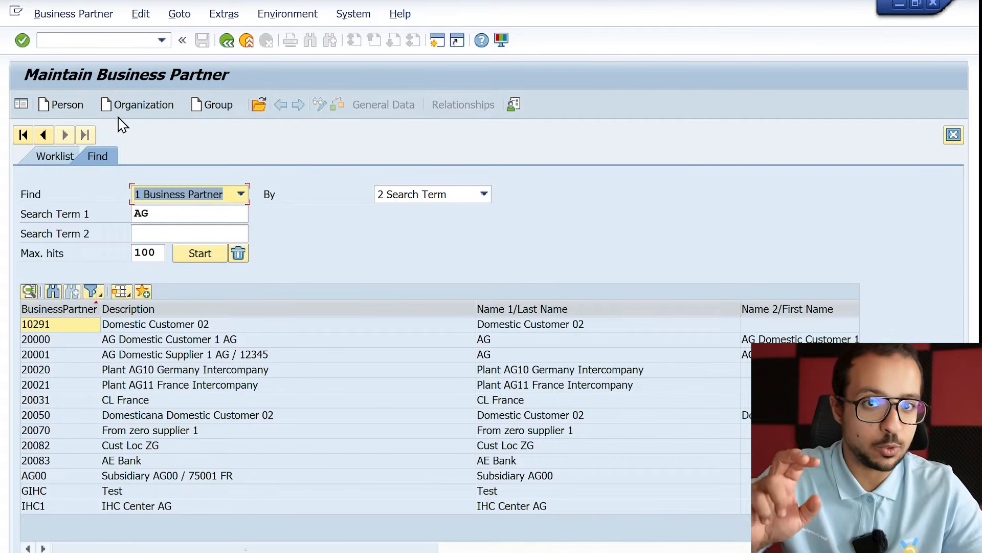
# Start a new organization in role 000000 Business Partner (Gen.) with the grouping AG Grouping for Customers and Vendors
pyautogui.click(135, 106)
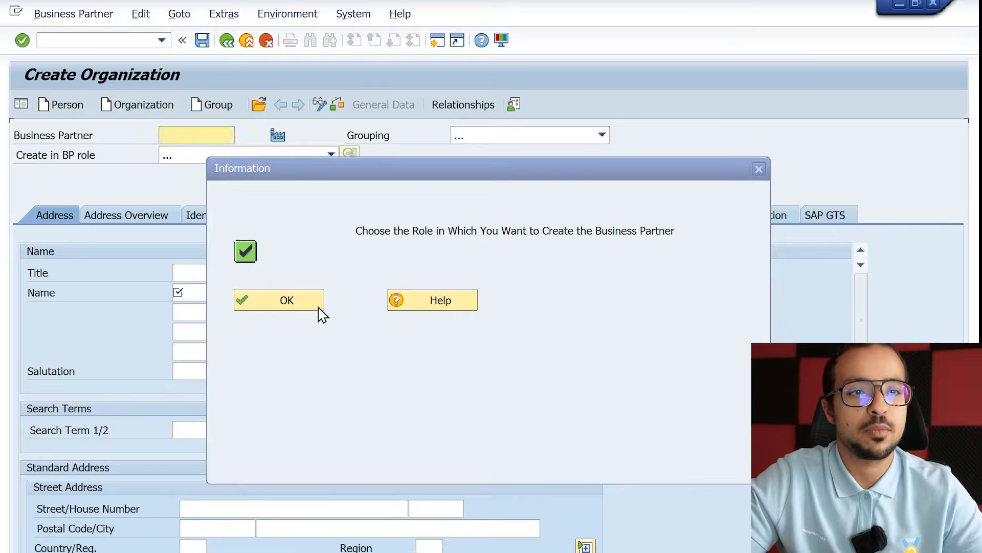
pyautogui.click(303, 305)
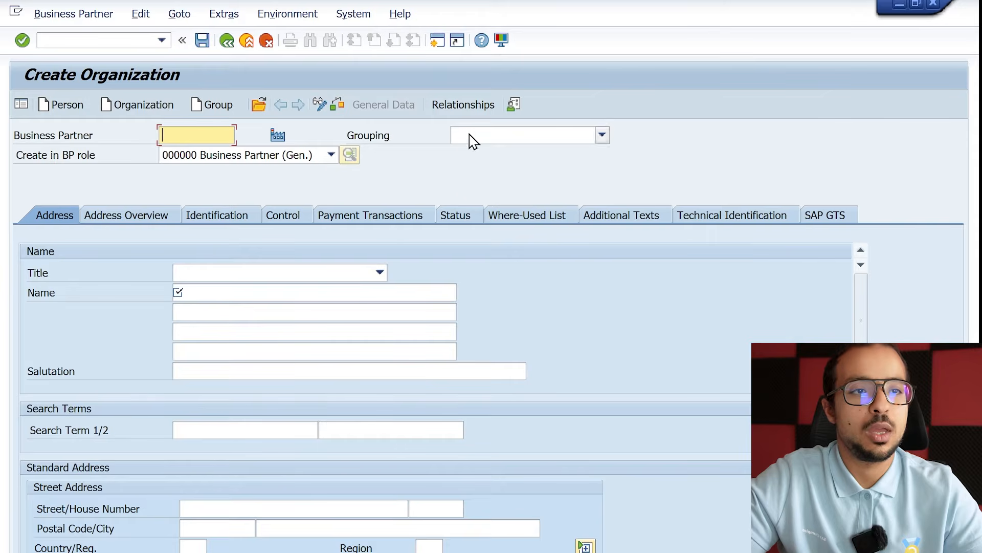
pyautogui.click(306, 156)
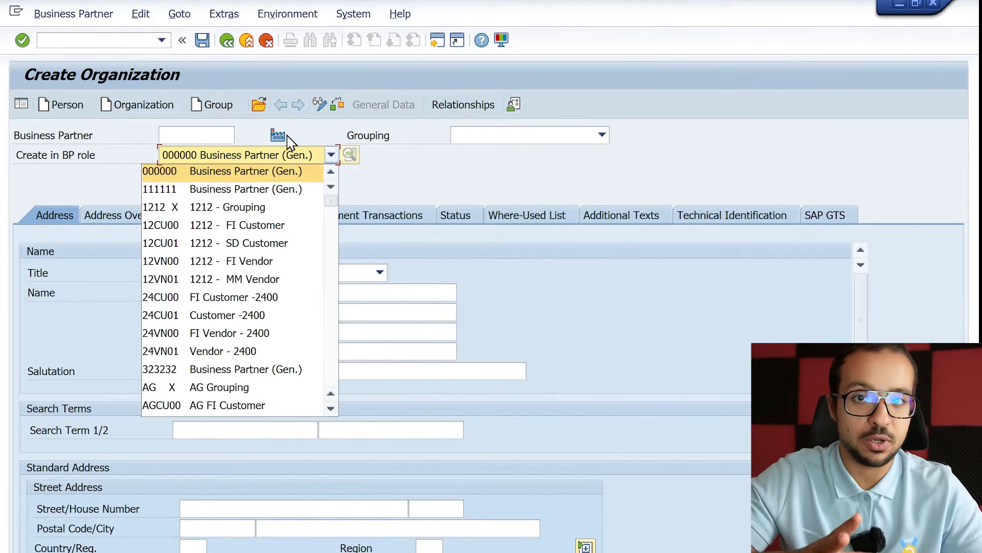
pyautogui.click(551, 139)
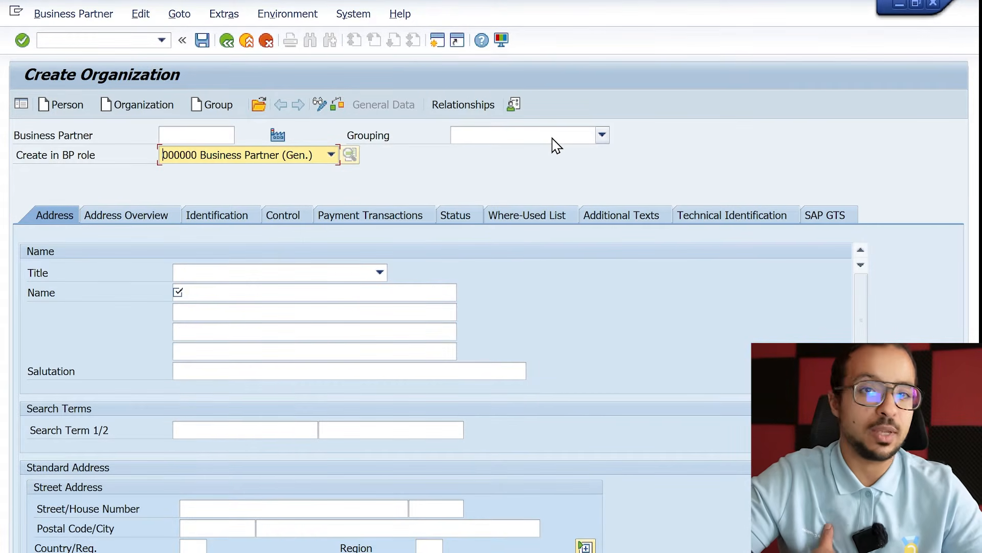
pyautogui.click(552, 139)
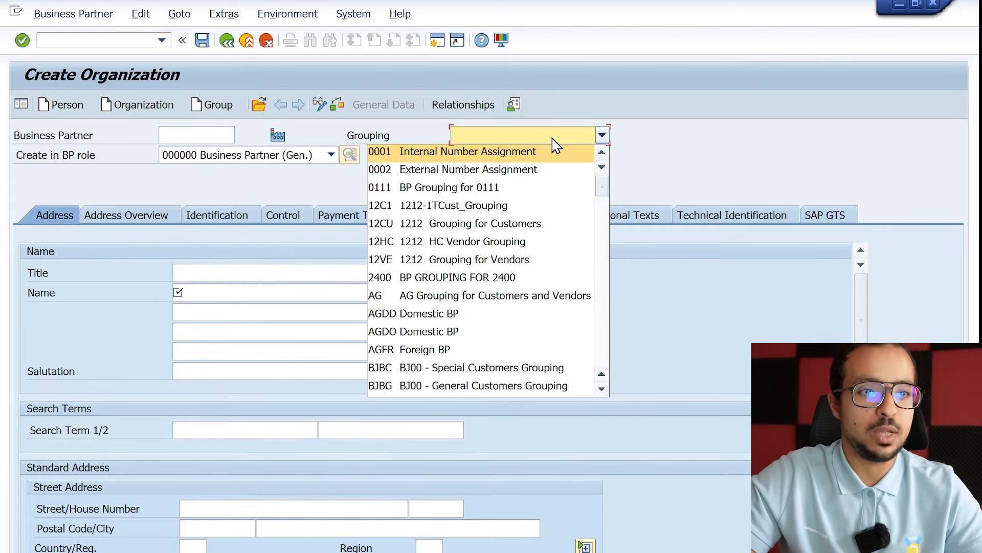
pyautogui.click(494, 297)
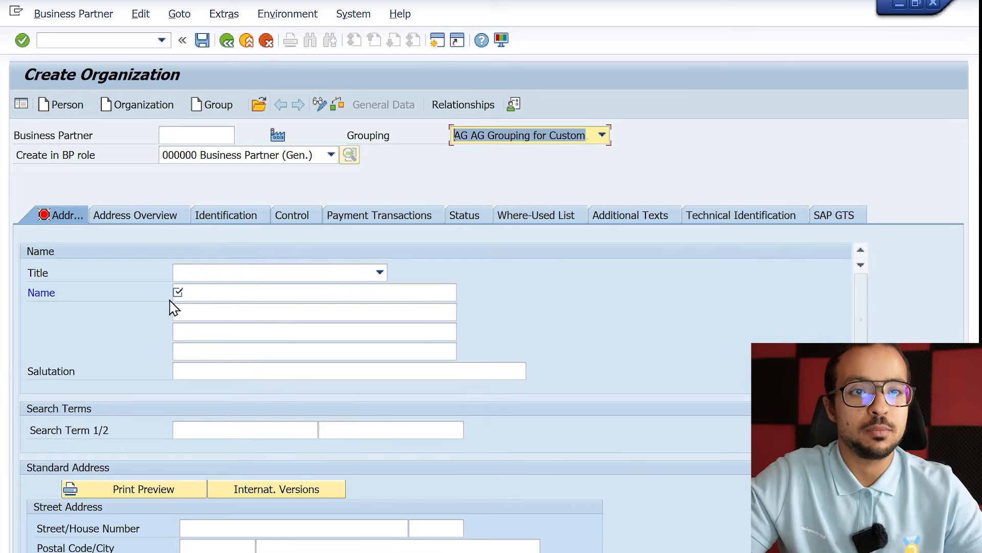
# Set the title to 0003 Company, the name to Test Customer AG60, and the search terms to AG and AG60
pyautogui.click(246, 278)
pyautogui.click(247, 293)
pyautogui.click(243, 294)
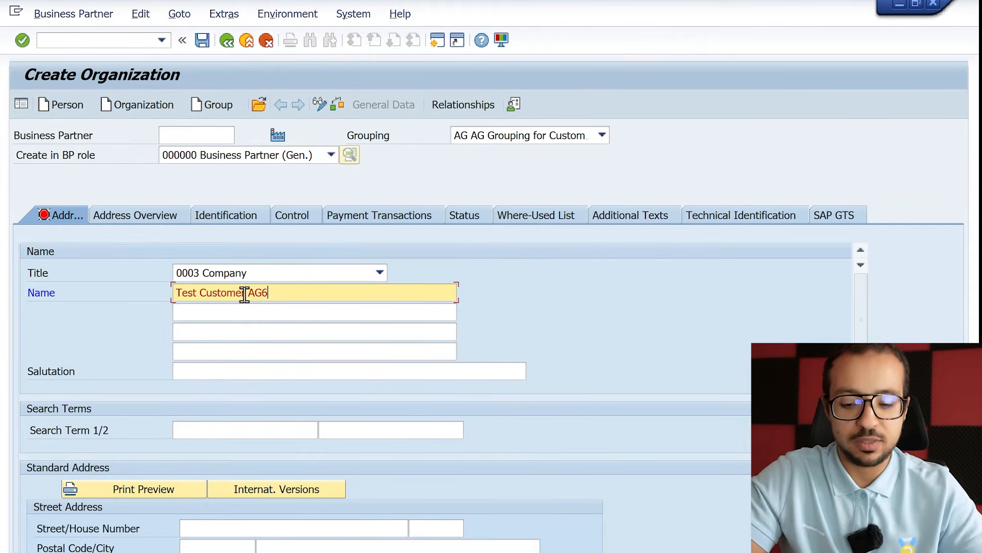
pyautogui.write('Test Customer AG60')
pyautogui.click(206, 433)
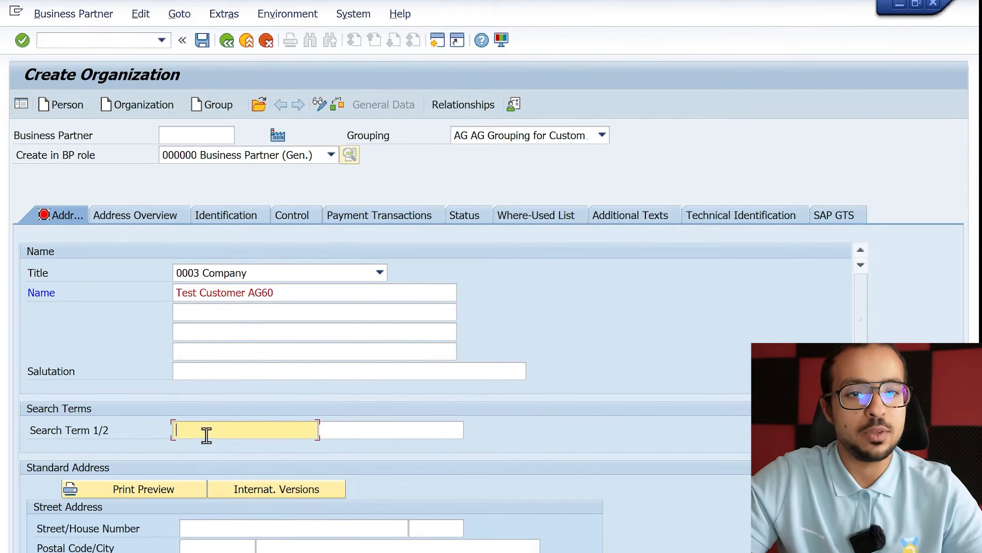
pyautogui.write('AG')
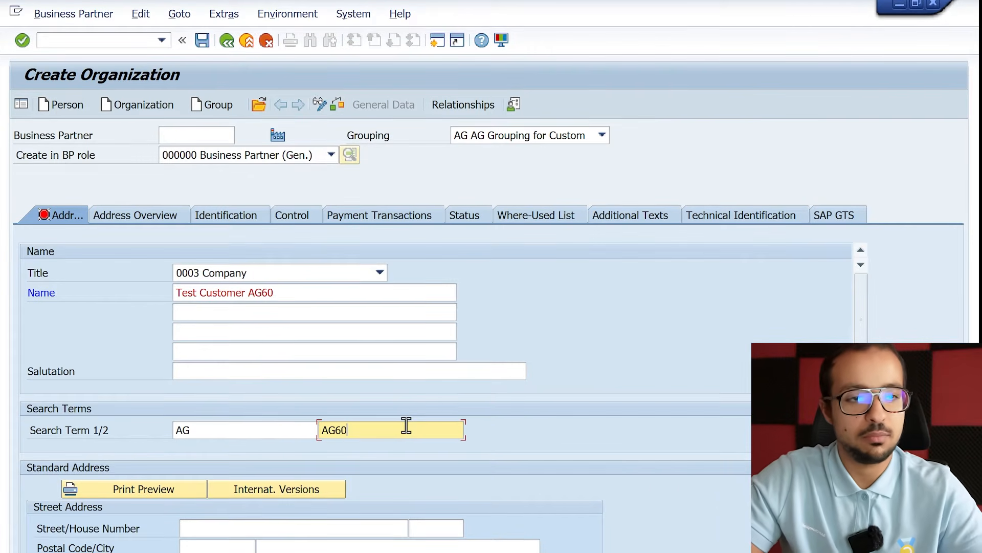
# Fill in the organization's street and postal code in the standard address, with FR as the country
pyautogui.scroll(-3, 473, 424)
pyautogui.click(199, 390)
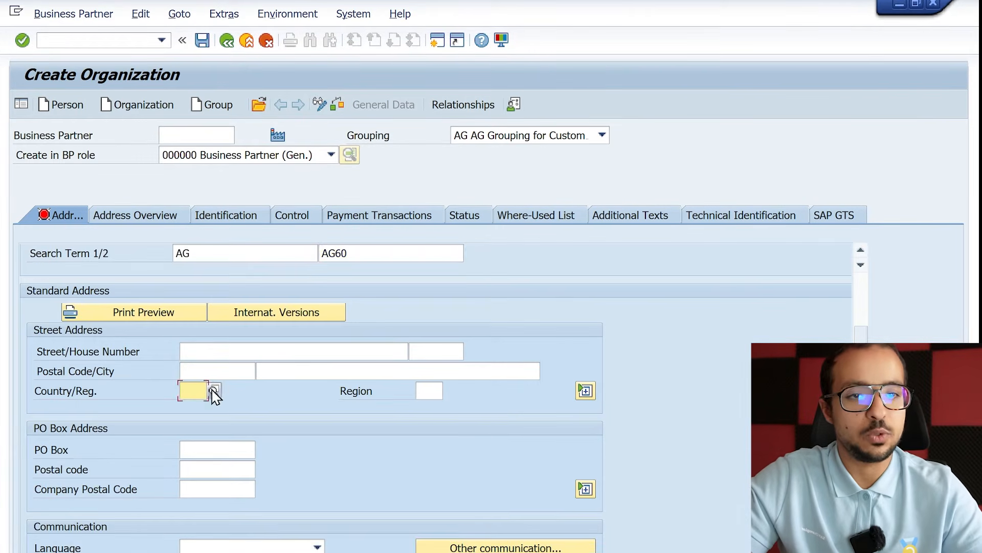
pyautogui.write('FR')
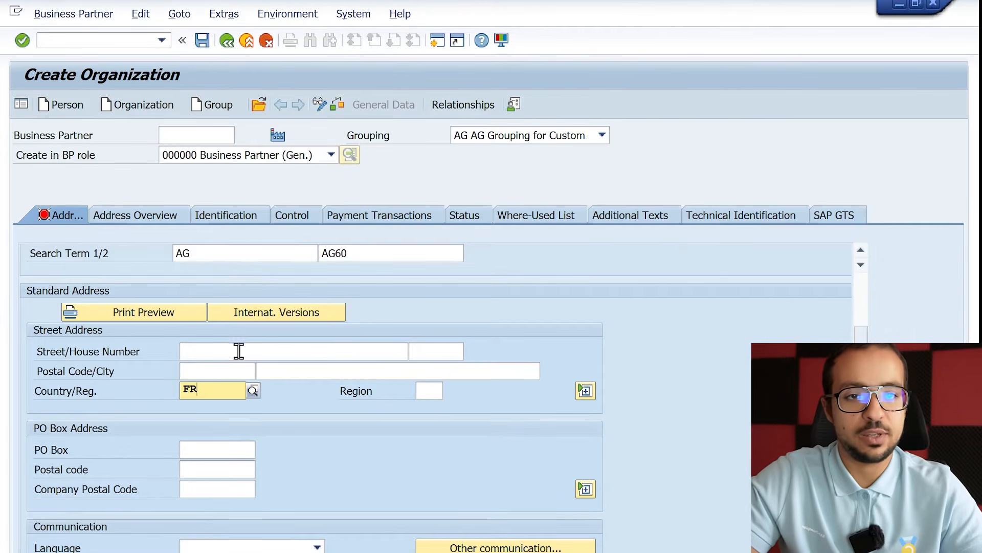
pyautogui.click(239, 366)
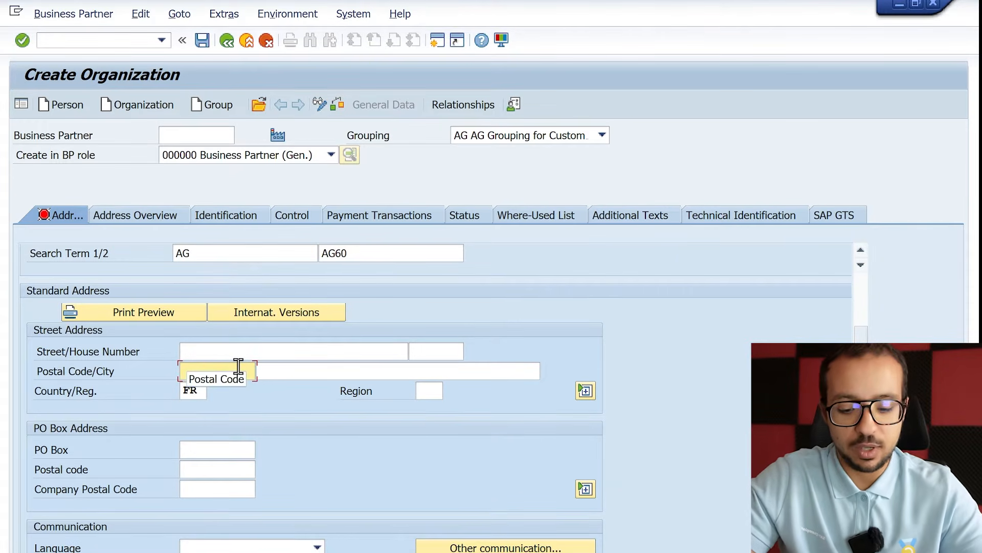
pyautogui.write('75001')
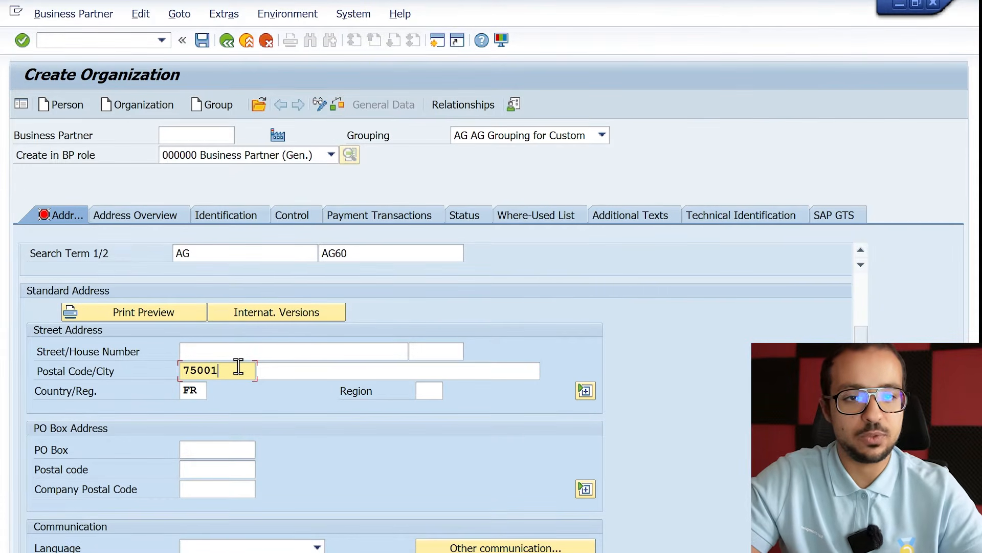
pyautogui.click(296, 369)
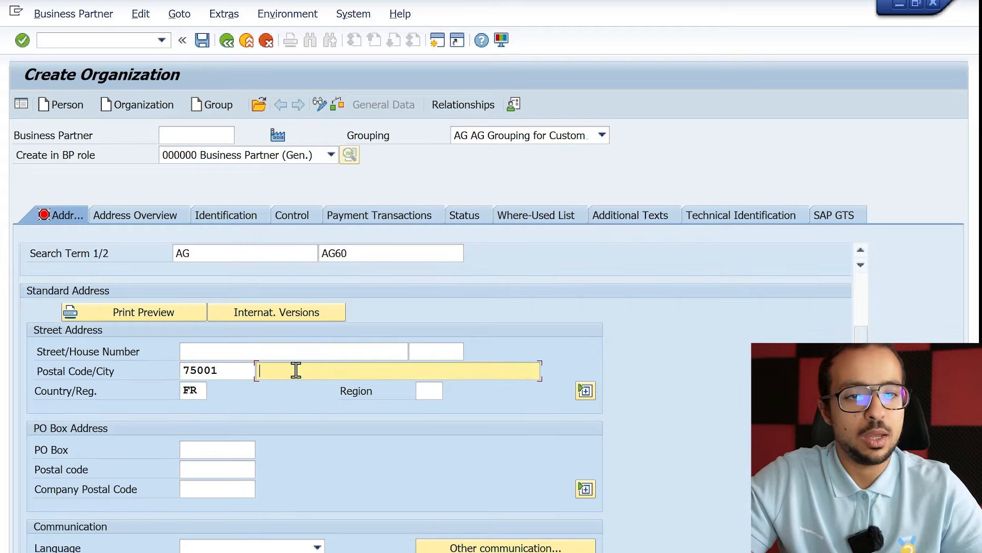
pyautogui.click(234, 348)
pyautogui.write('sdsds')
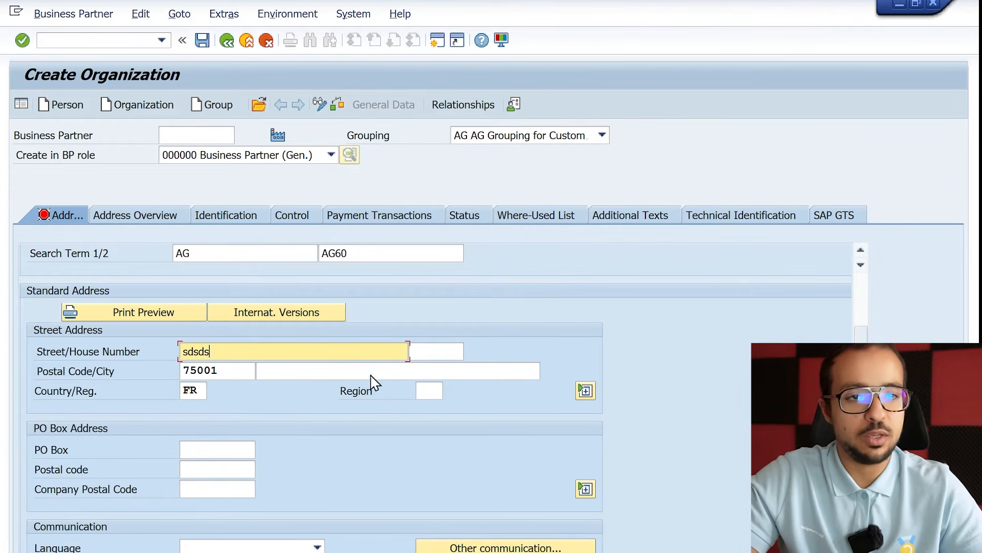
# Set the communication language to EN English and save the new business partner
pyautogui.scroll(-3, 381, 506)
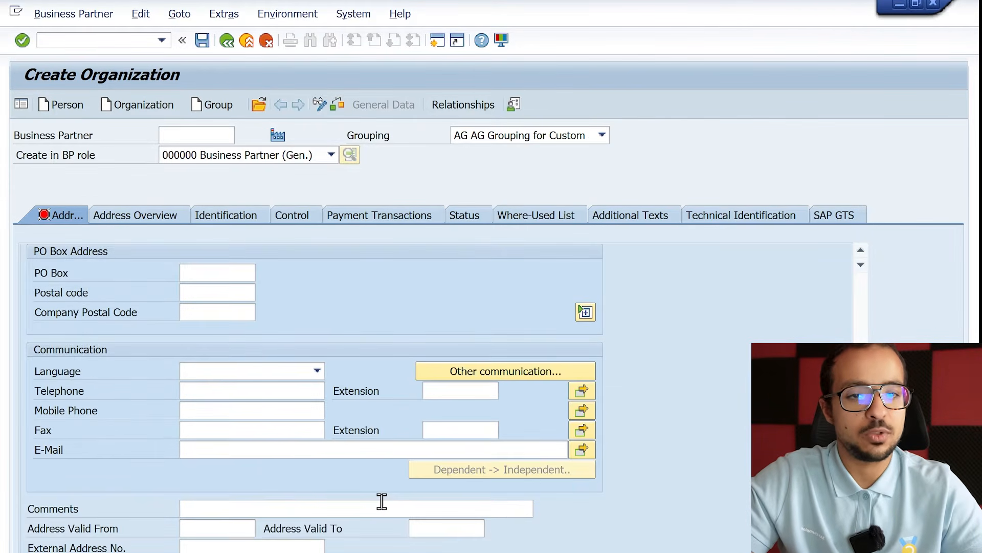
pyautogui.click(271, 374)
pyautogui.write('en')
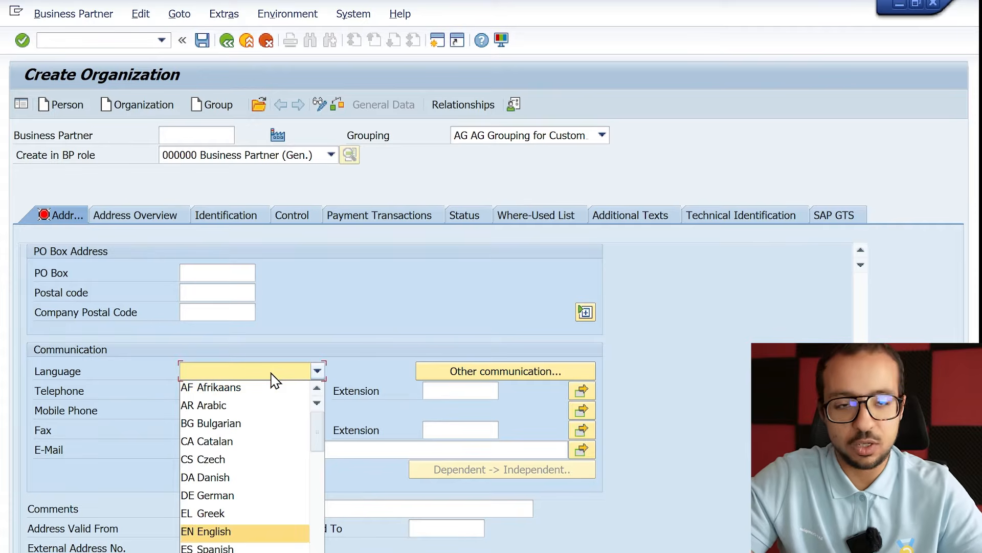
pyautogui.press('Return')
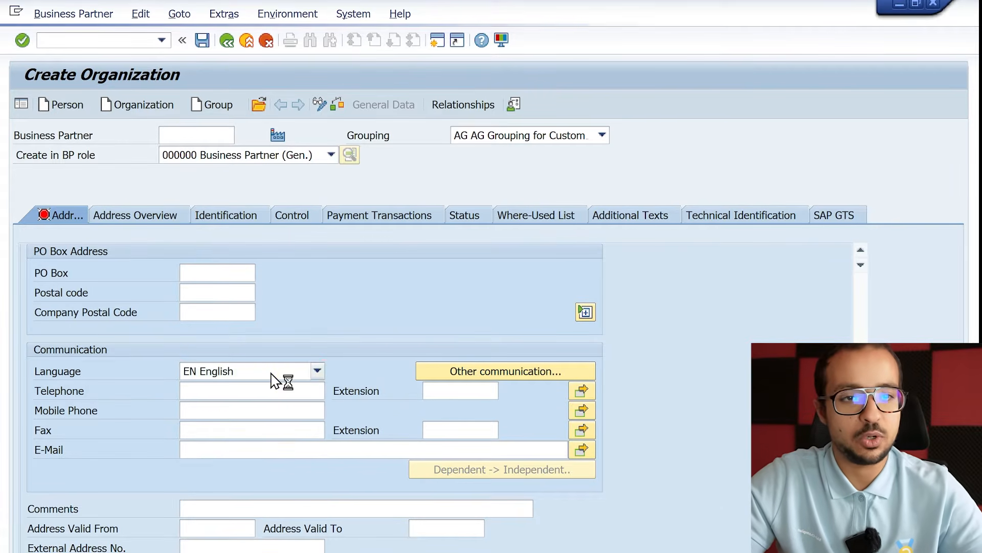
pyautogui.scroll(3, 273, 379)
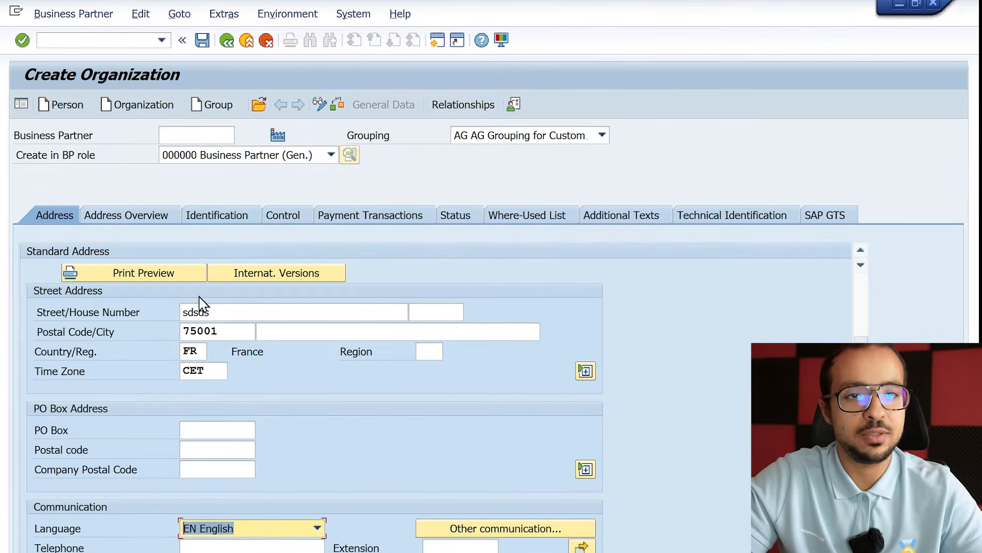
pyautogui.click(202, 40)
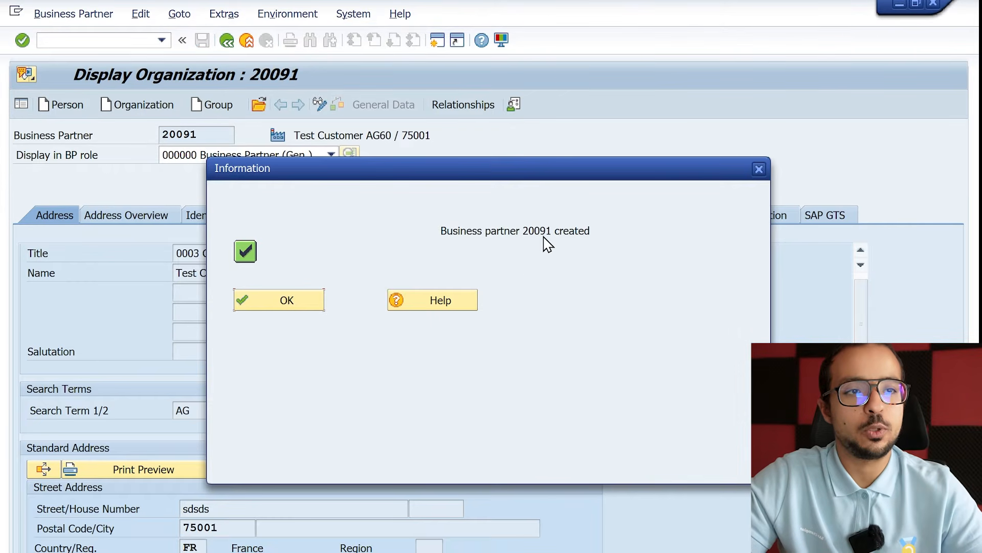
pyautogui.click(264, 299)
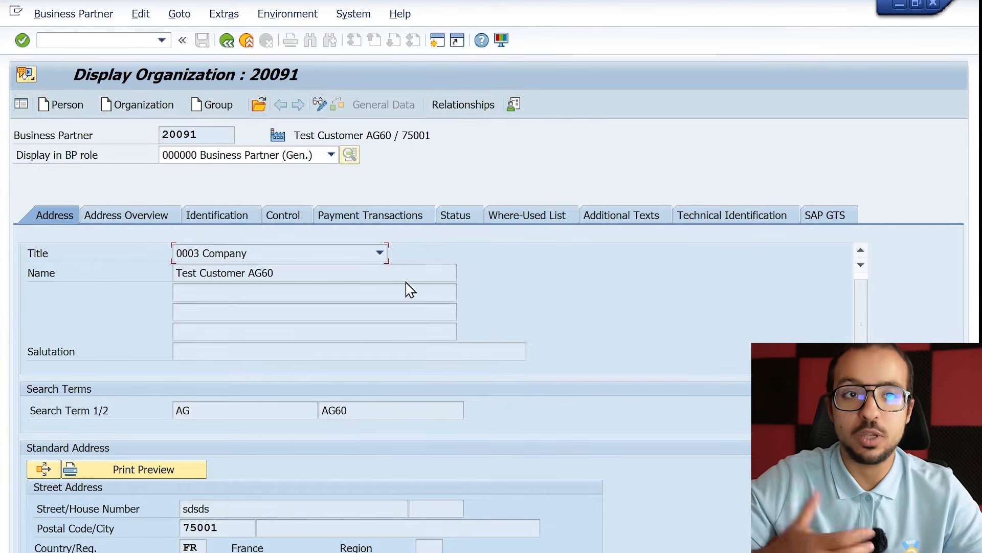
# Switch the business partner to change mode and extend it with the role AGCU00 AG FI Customer
pyautogui.click(319, 104)
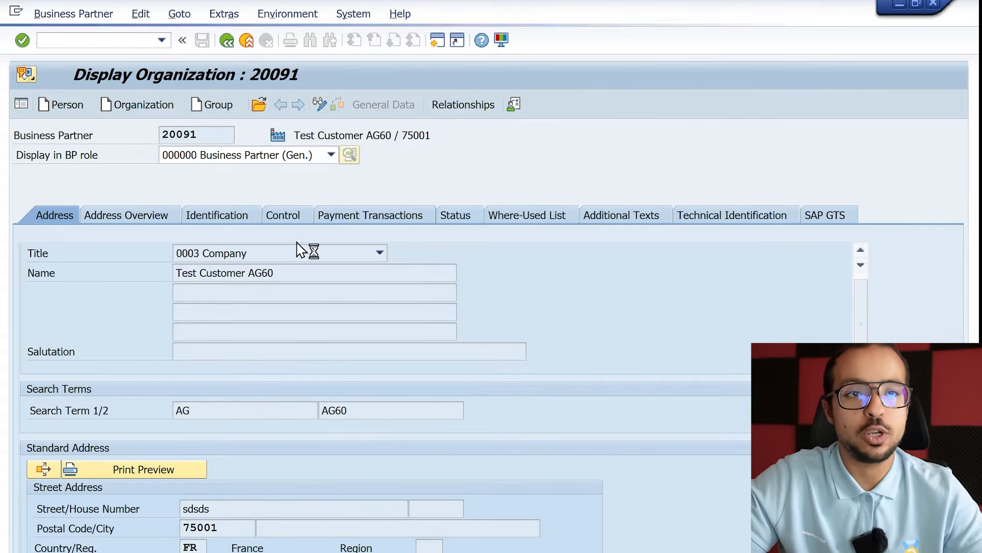
pyautogui.click(309, 158)
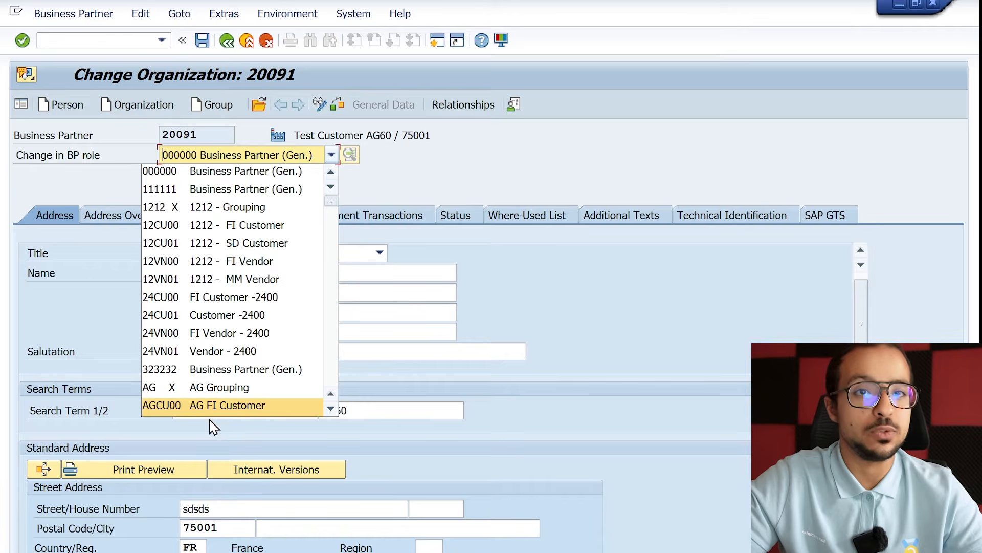
pyautogui.click(245, 406)
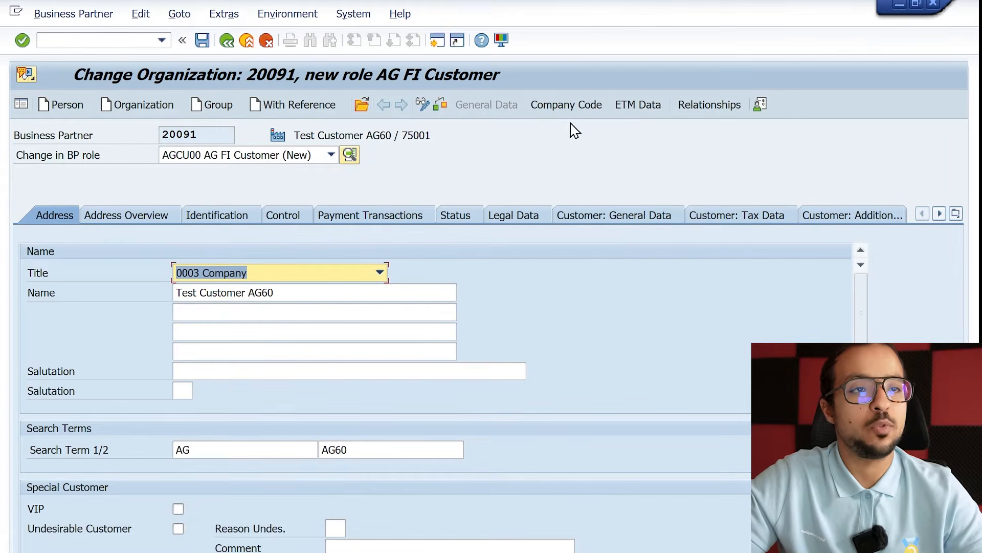
# Assign company code AG60 in the role's company code data and look up the available reconciliation accounts
pyautogui.click(578, 107)
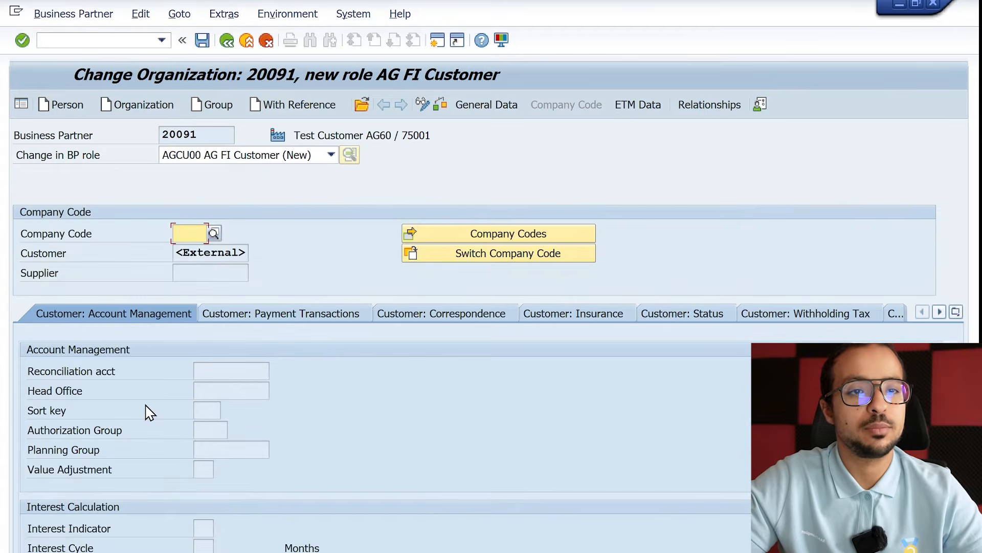
pyautogui.write('A')
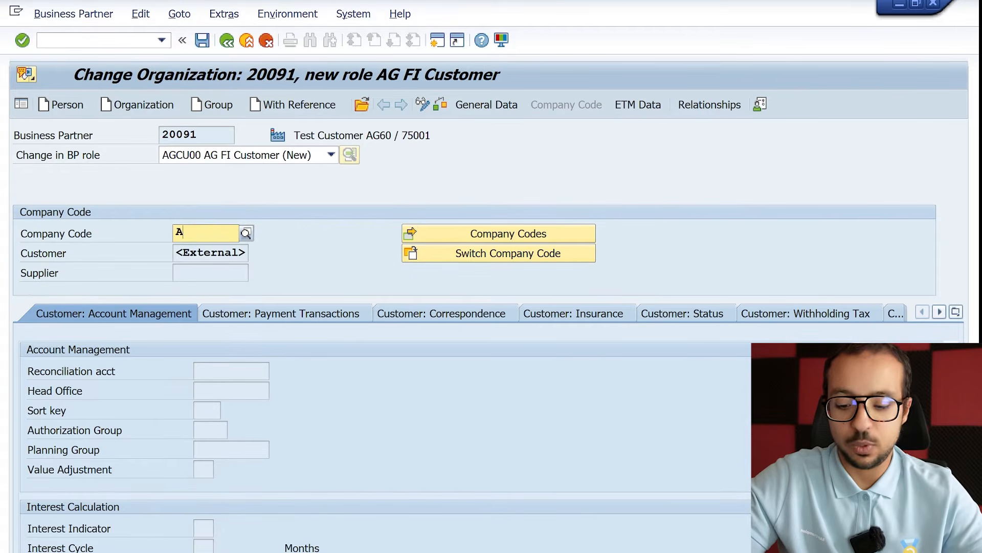
pyautogui.write('G60')
pyautogui.press('Return')
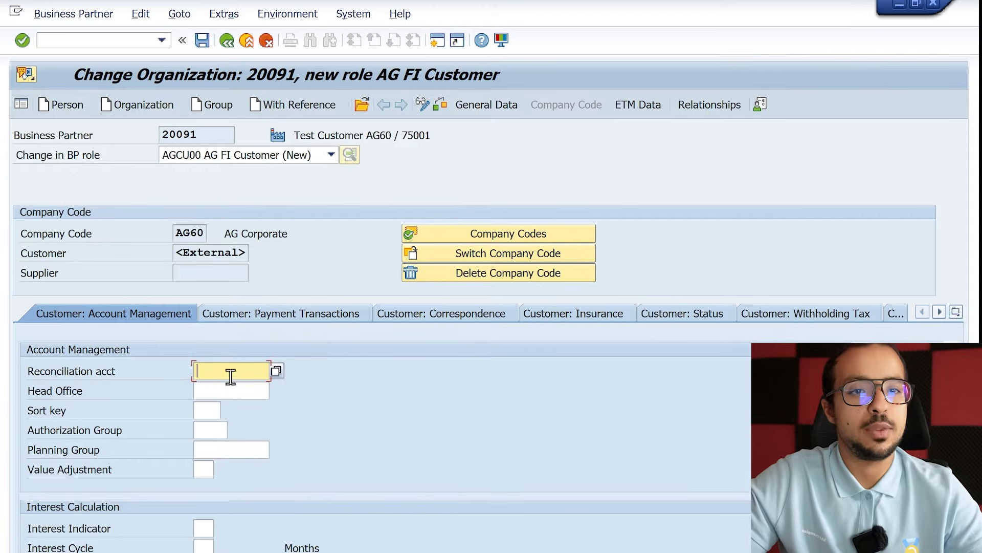
pyautogui.click(272, 372)
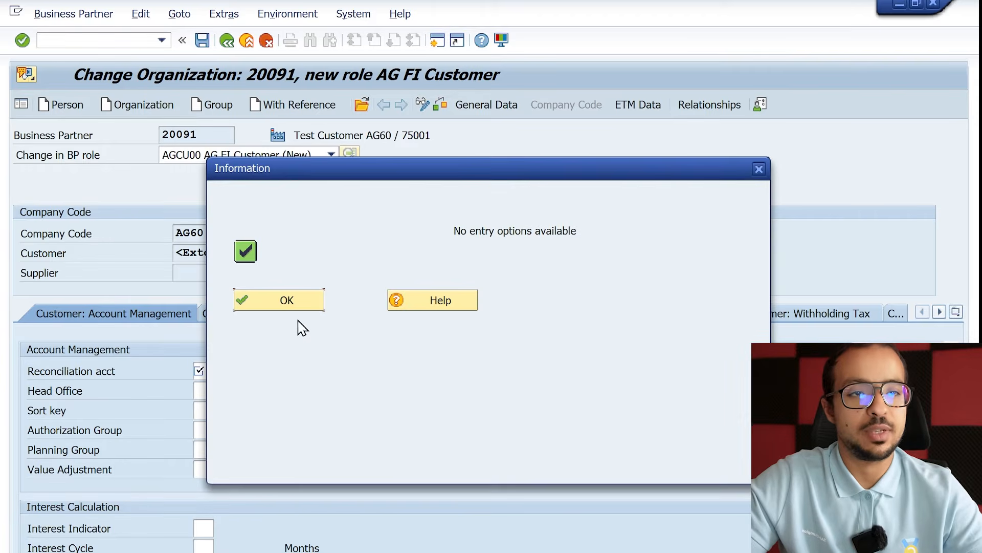
pyautogui.click(286, 301)
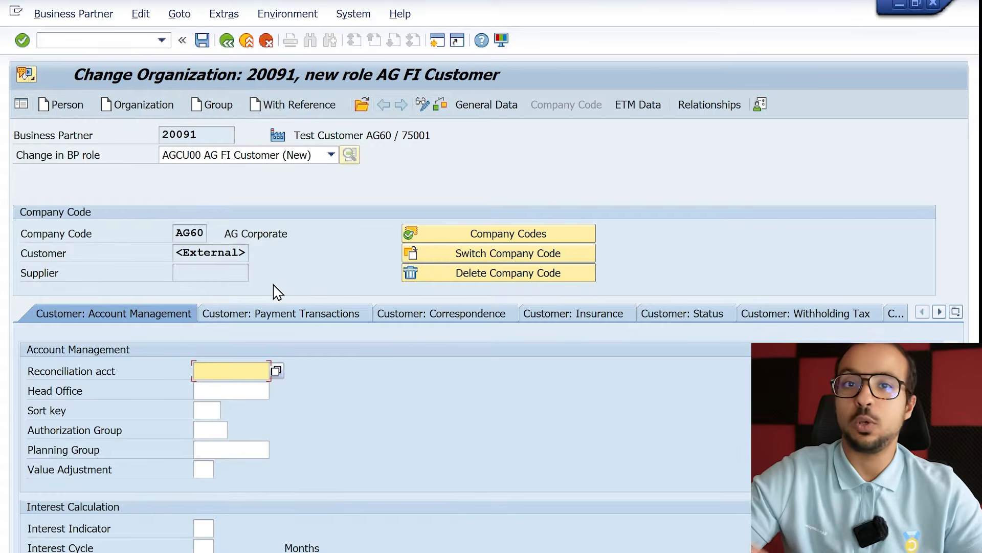
# Open Edit G/L Account Centrally in a separate session, keeping the business partner open
pyautogui.click(107, 40)
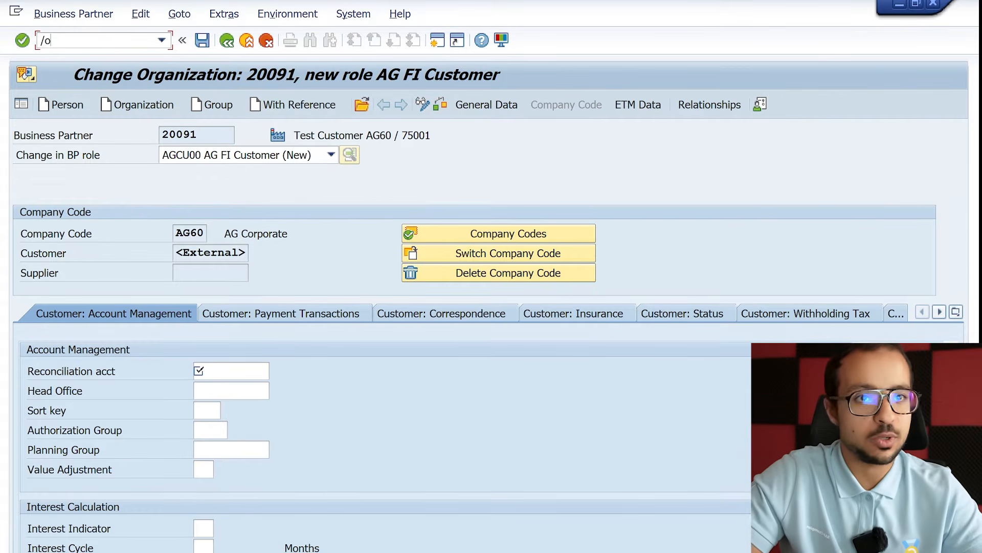
pyautogui.write('0')
pyautogui.press('Return')
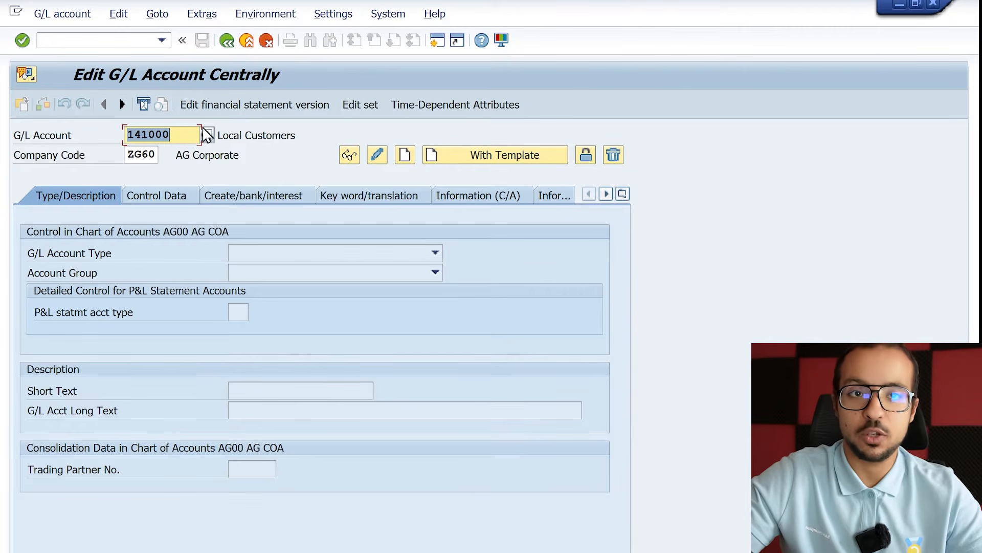
# Set the company code to AG60 for G/L account 141000 and start creating the account there
pyautogui.click(185, 136)
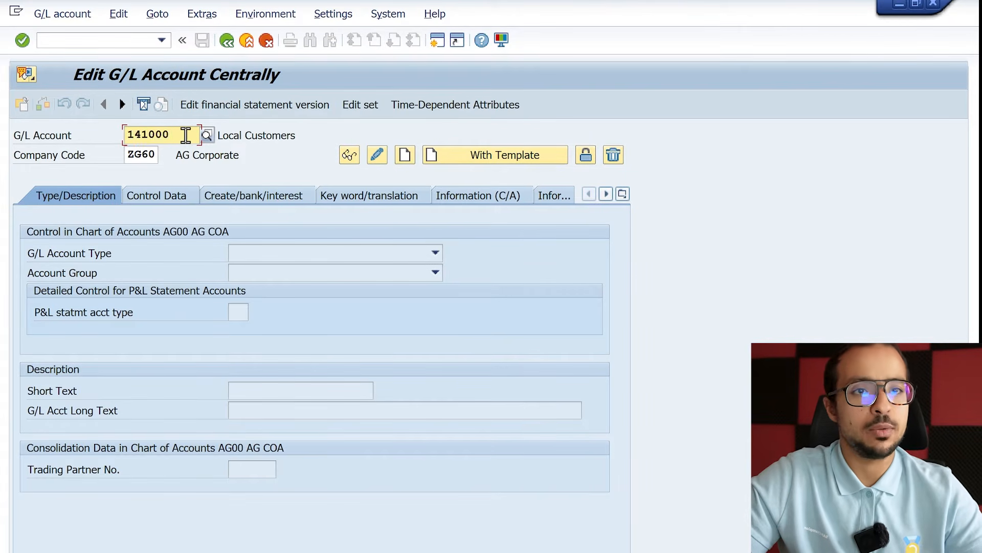
pyautogui.moveTo(125, 153); pyautogui.dragTo(41, 133)
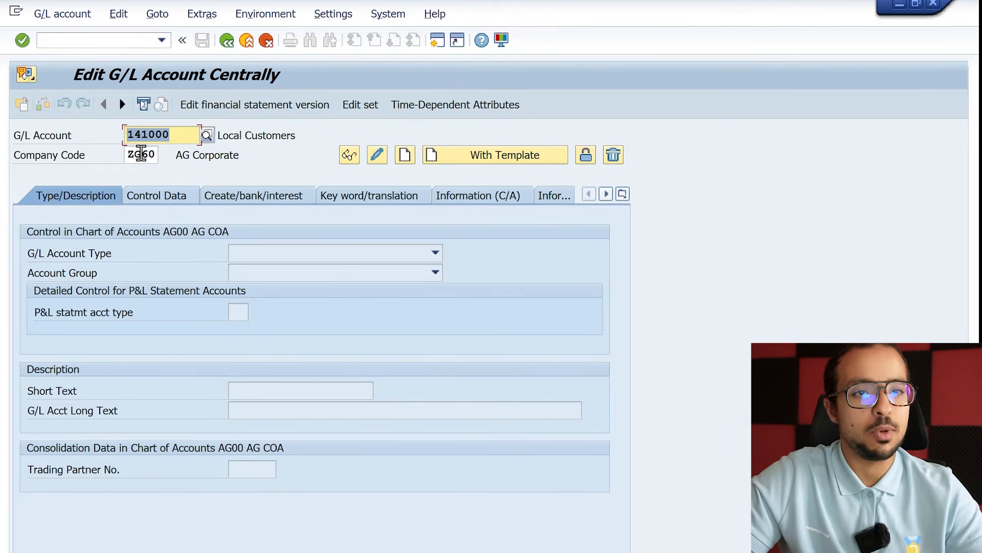
pyautogui.moveTo(126, 154); pyautogui.dragTo(240, 156)
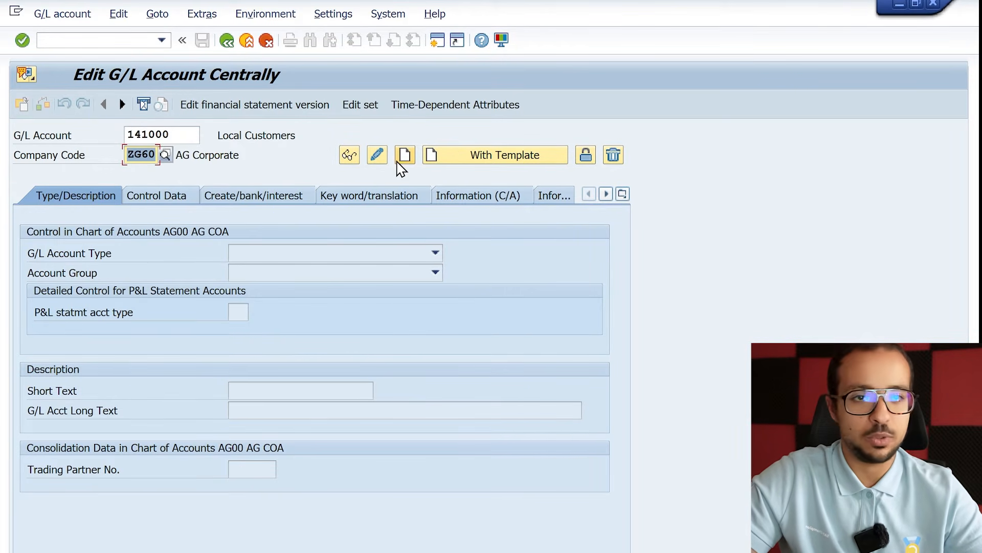
pyautogui.write('A')
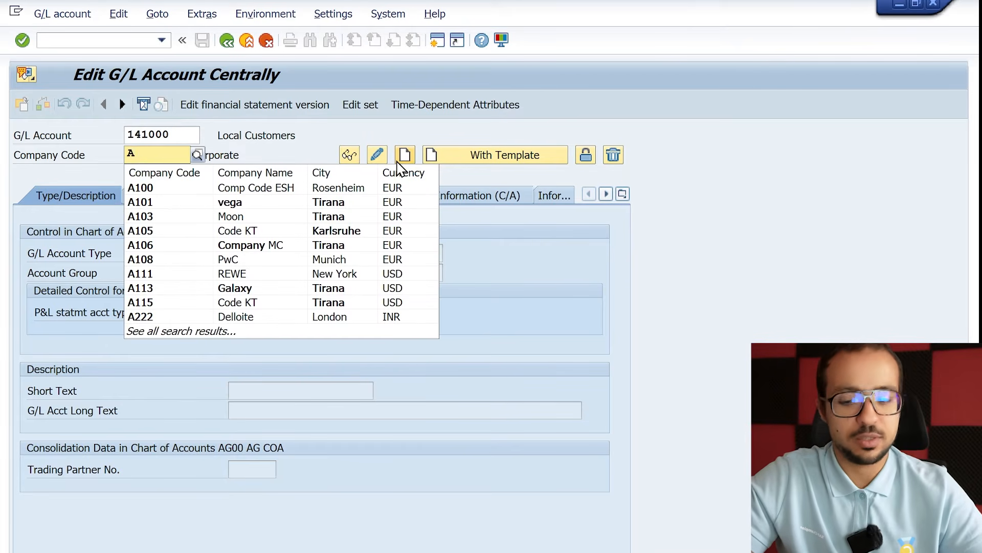
pyautogui.write('G60')
pyautogui.press('Return')
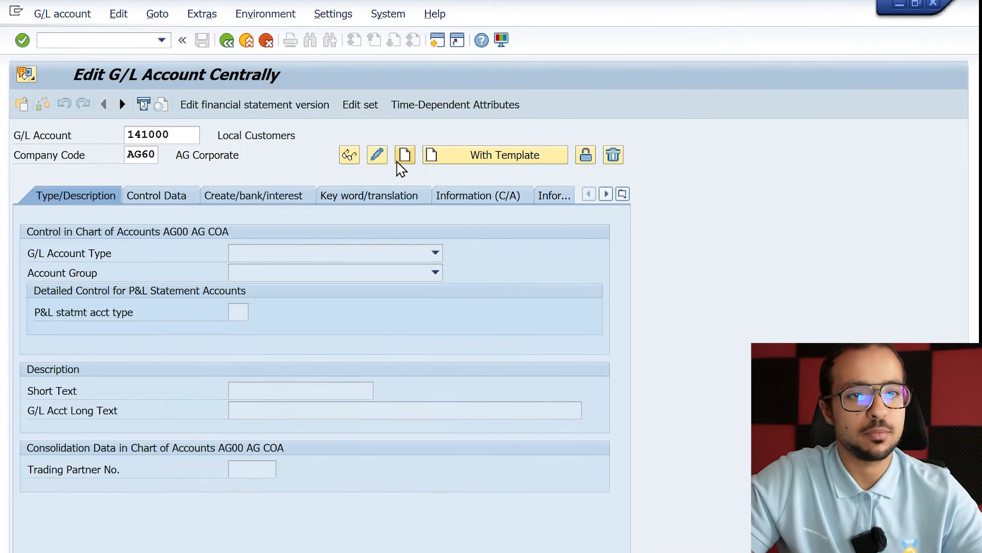
pyautogui.click(475, 492)
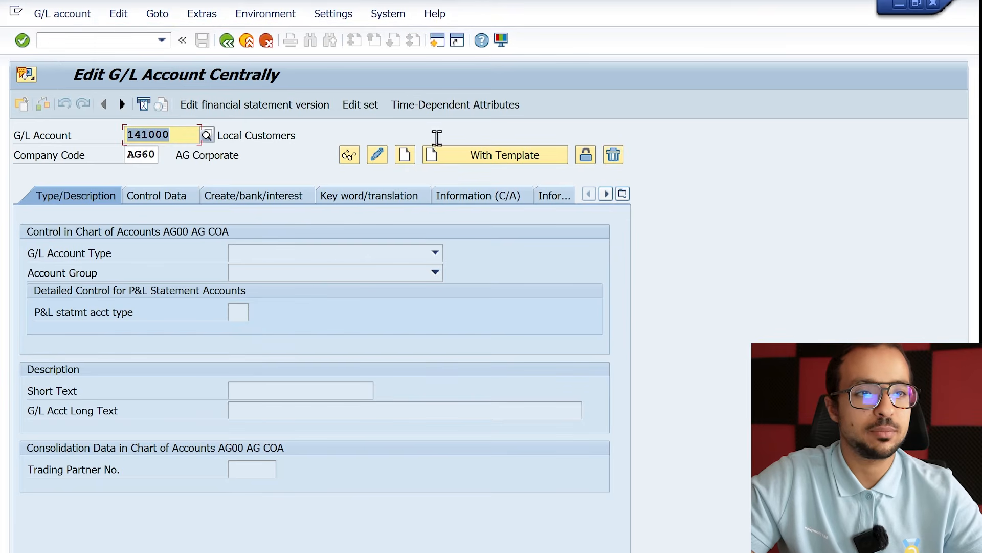
pyautogui.click(405, 155)
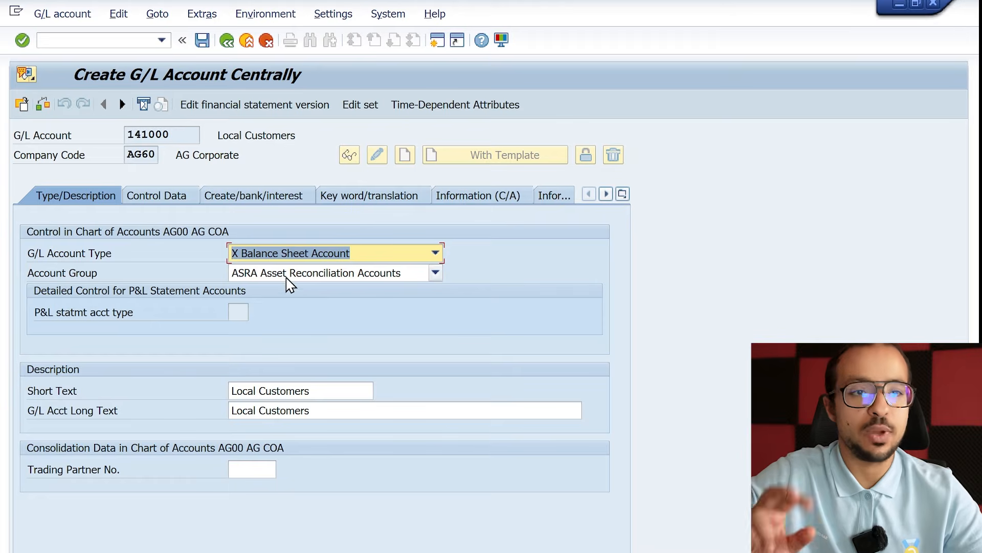
# Set Recon. Account for Acct Type to D Customers in the G/L account's control data
pyautogui.click(316, 390)
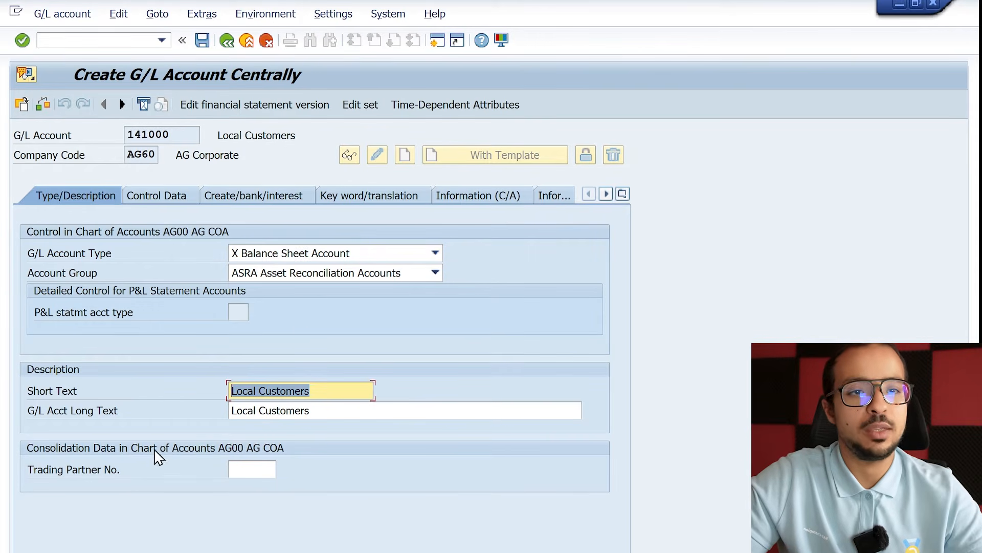
pyautogui.click(176, 198)
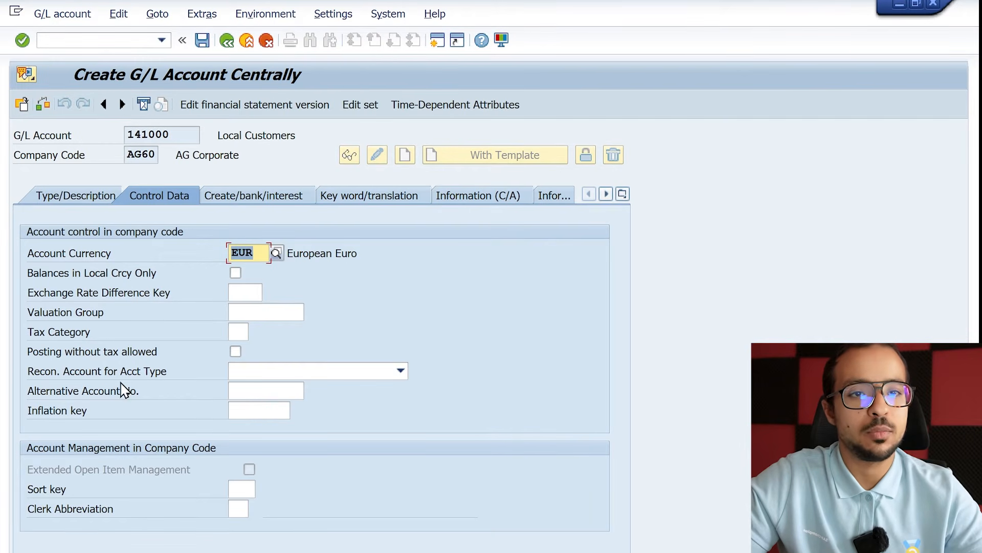
pyautogui.click(101, 375)
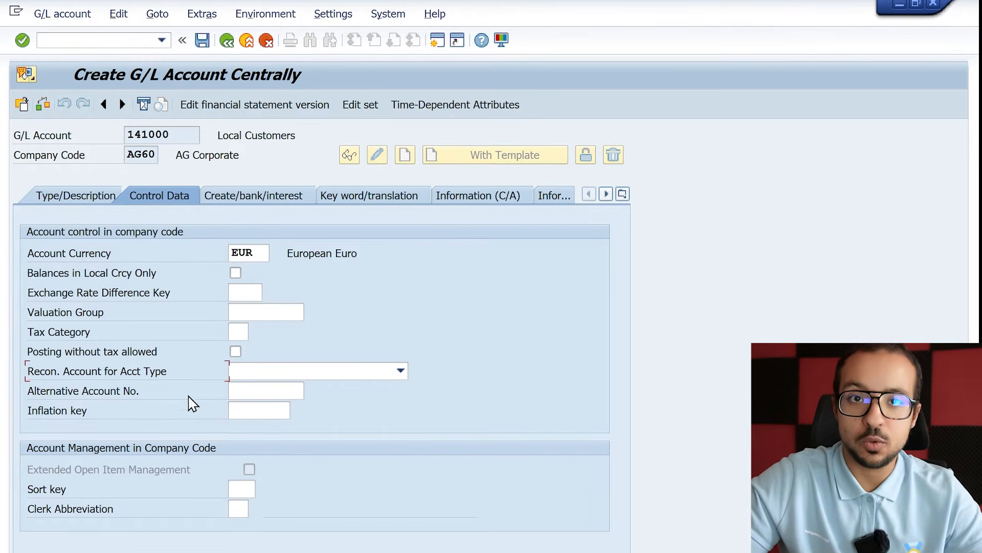
pyautogui.click(322, 379)
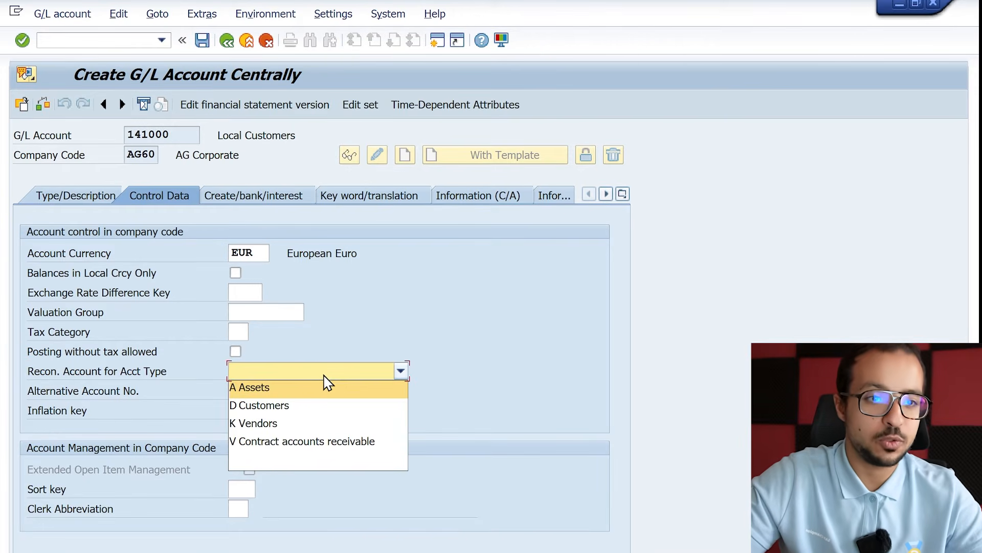
pyautogui.click(295, 409)
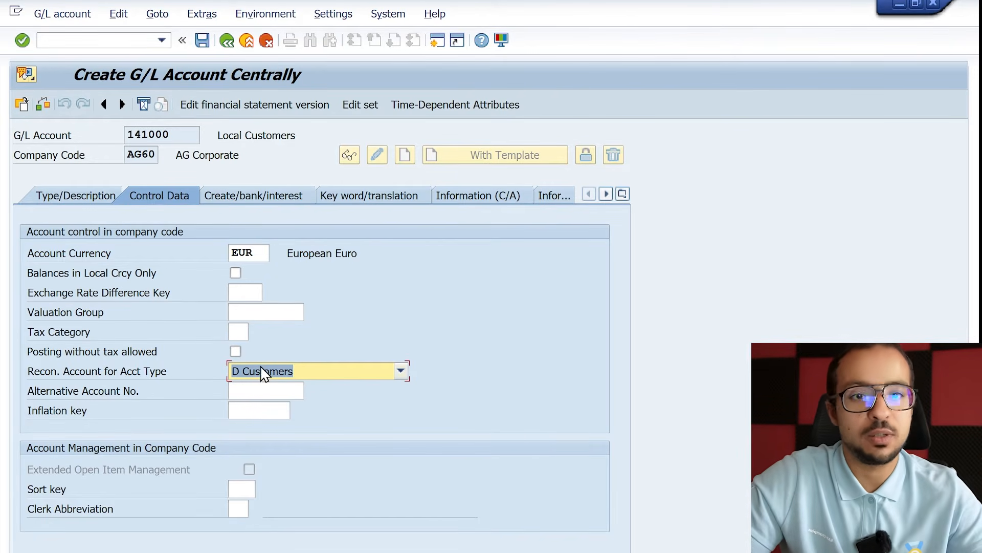
# Set the field status group to G067 Reconciliation accounts and save the G/L account
pyautogui.click(222, 199)
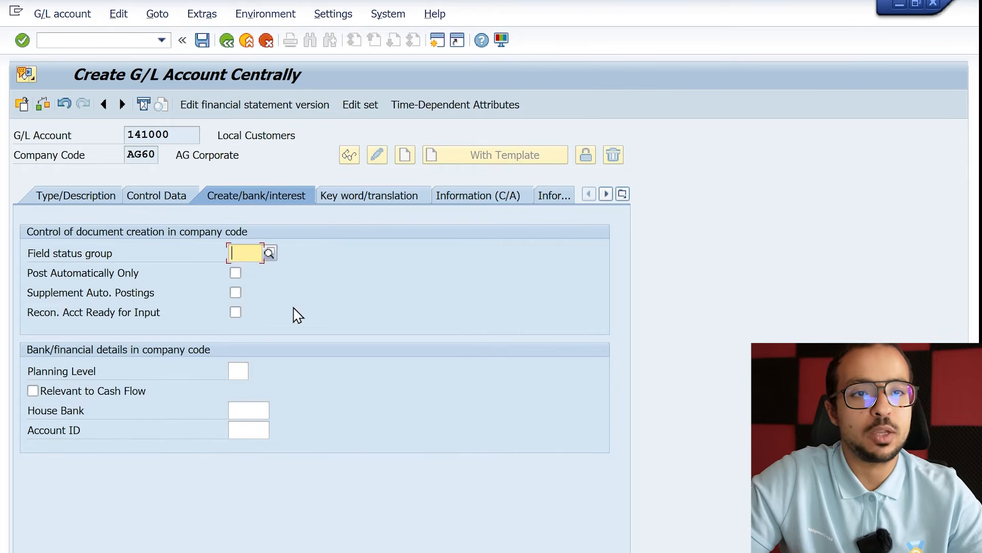
pyautogui.click(244, 257)
pyautogui.press('Down')
pyautogui.press('Return')
pyautogui.press('Return')
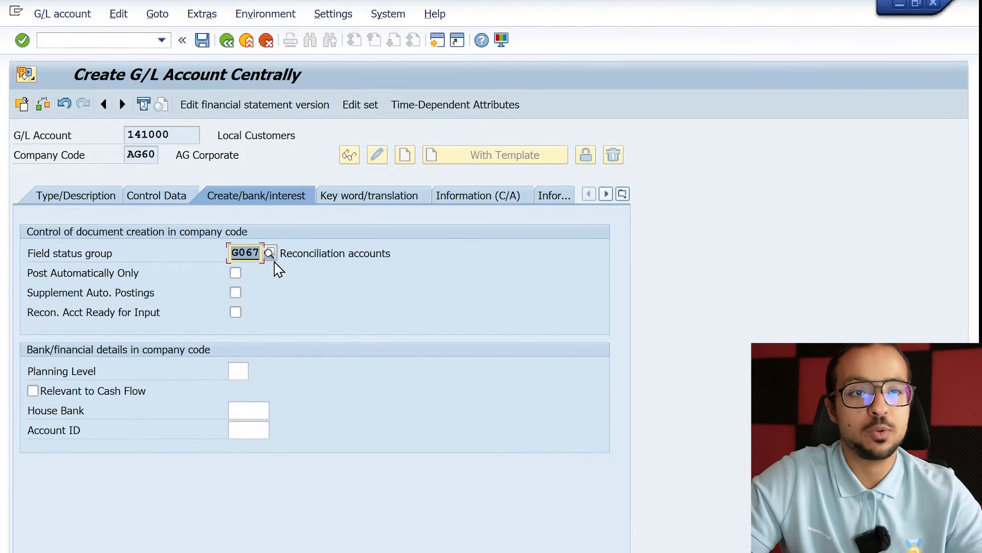
pyautogui.click(290, 254)
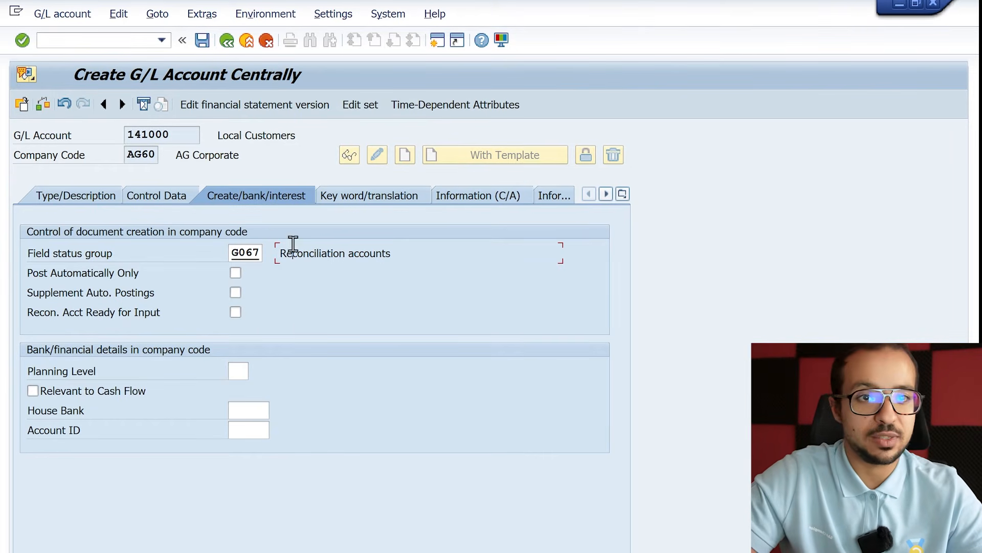
pyautogui.click(203, 41)
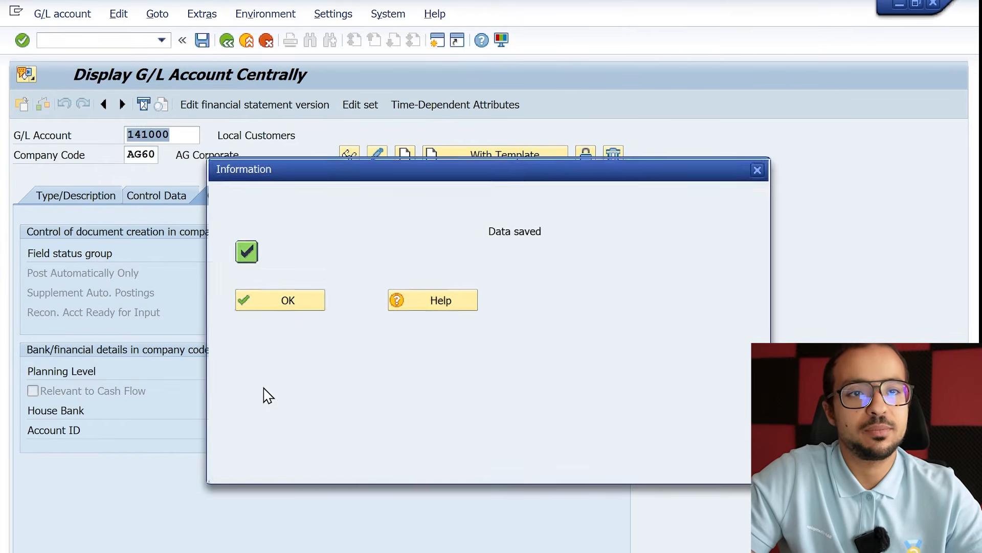
pyautogui.click(285, 298)
# Return to the business partner session and set the reconciliation account to 141000 Local Customers
pyautogui.hotkey('alt', 'Tab')
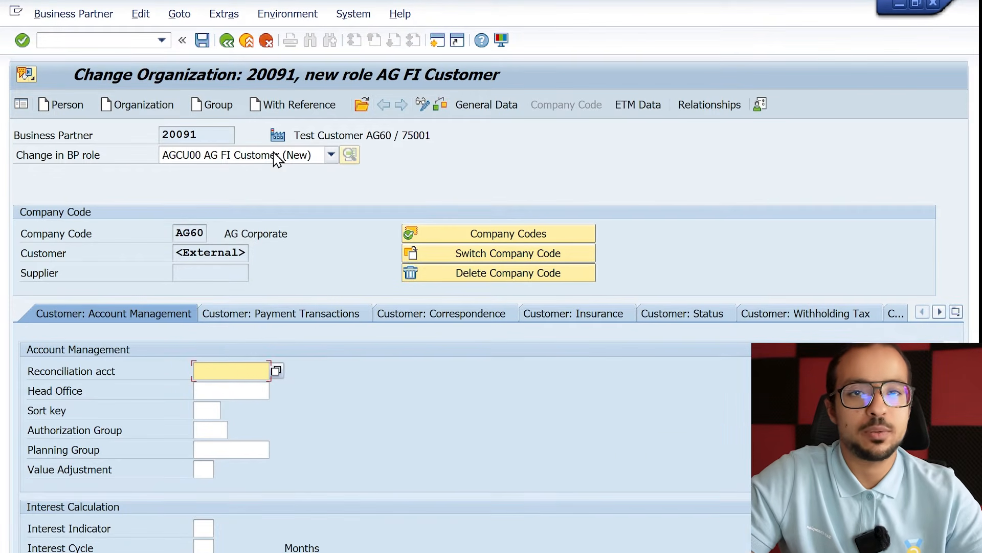
pyautogui.click(277, 371)
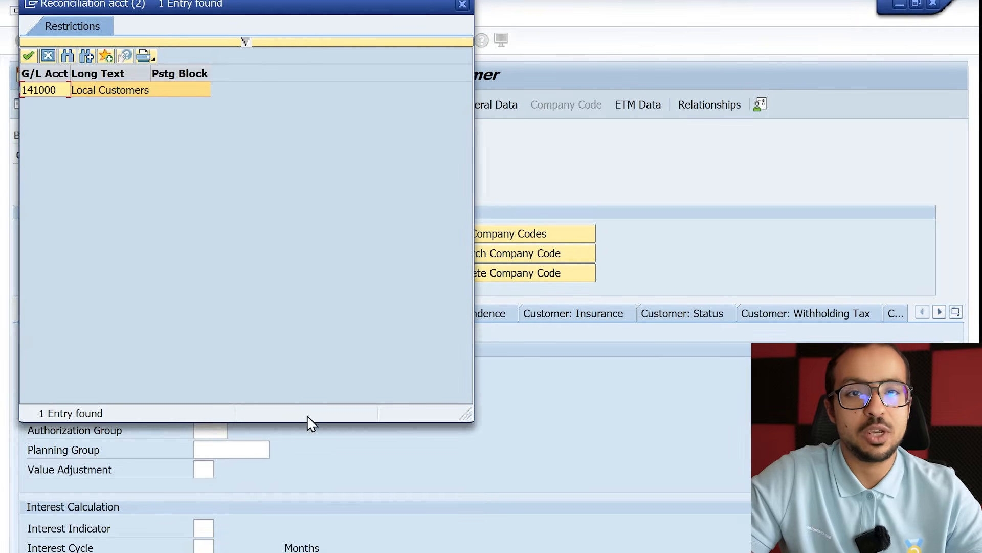
pyautogui.doubleClick(104, 92)
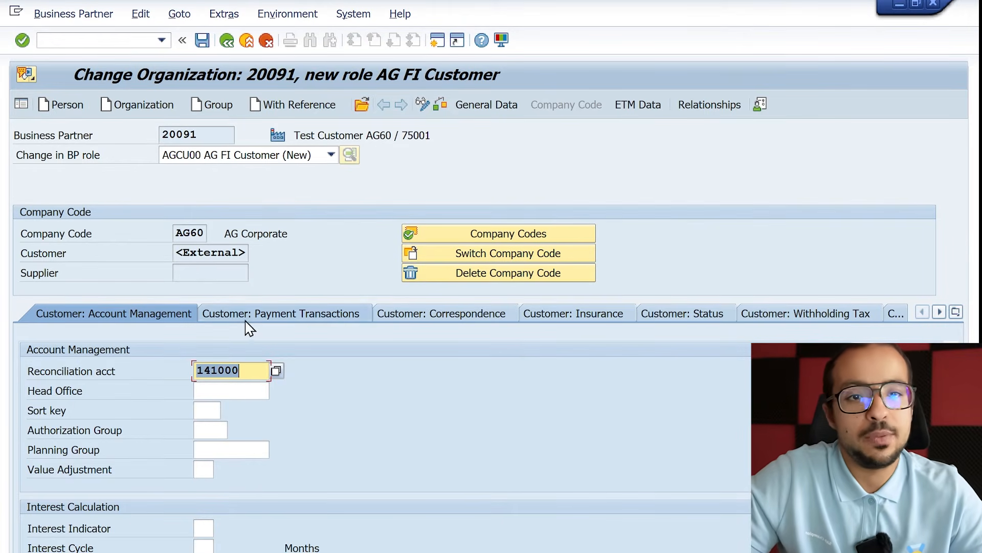
pyautogui.press('Return')
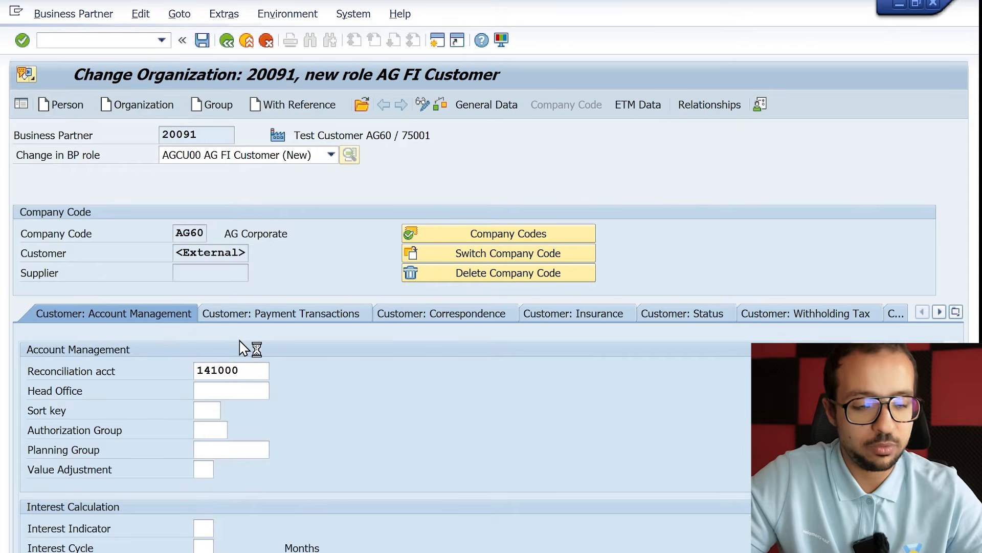
# Set the customer's terms of payment to 0001 and save the business partner, accepting the VAT registration number warning
pyautogui.click(265, 316)
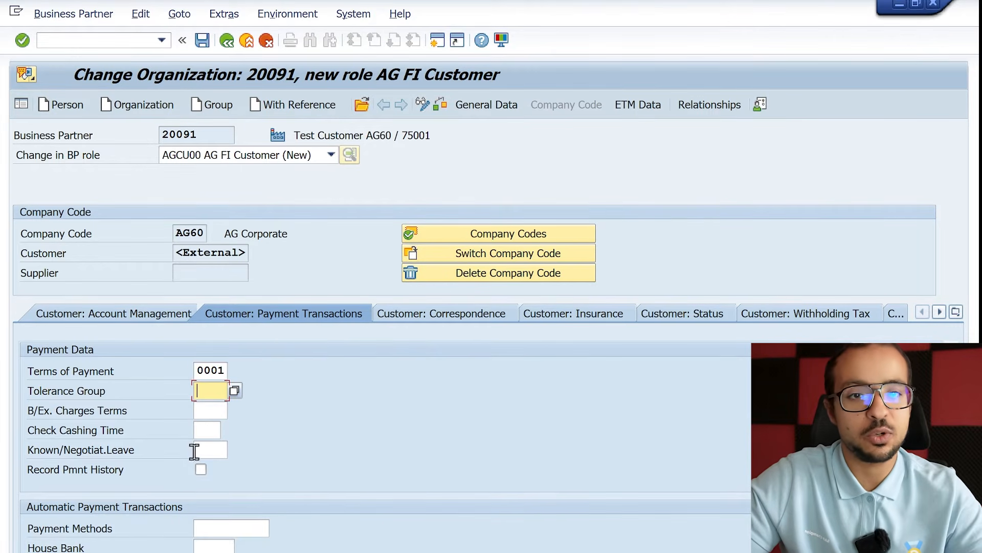
pyautogui.click(238, 529)
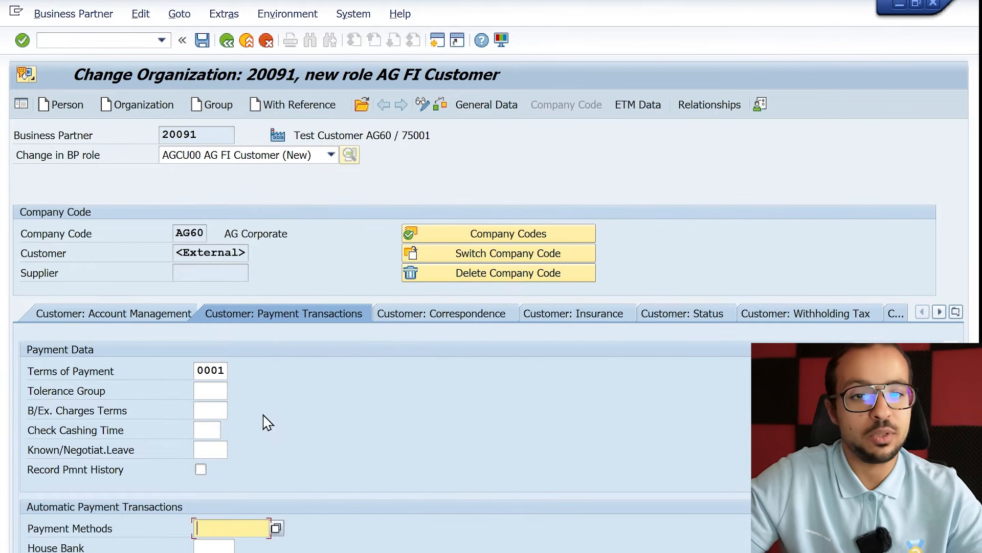
pyautogui.press('Return')
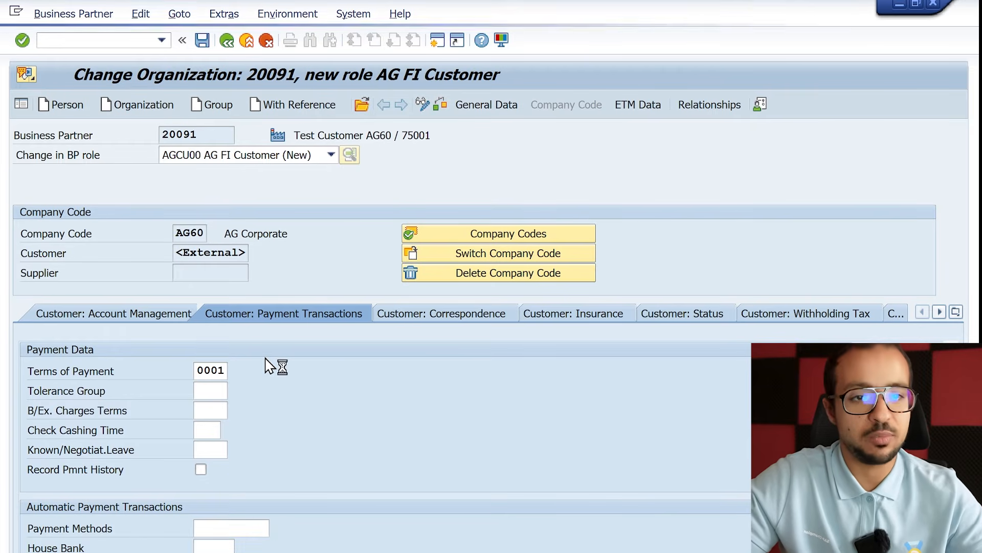
pyautogui.click(202, 40)
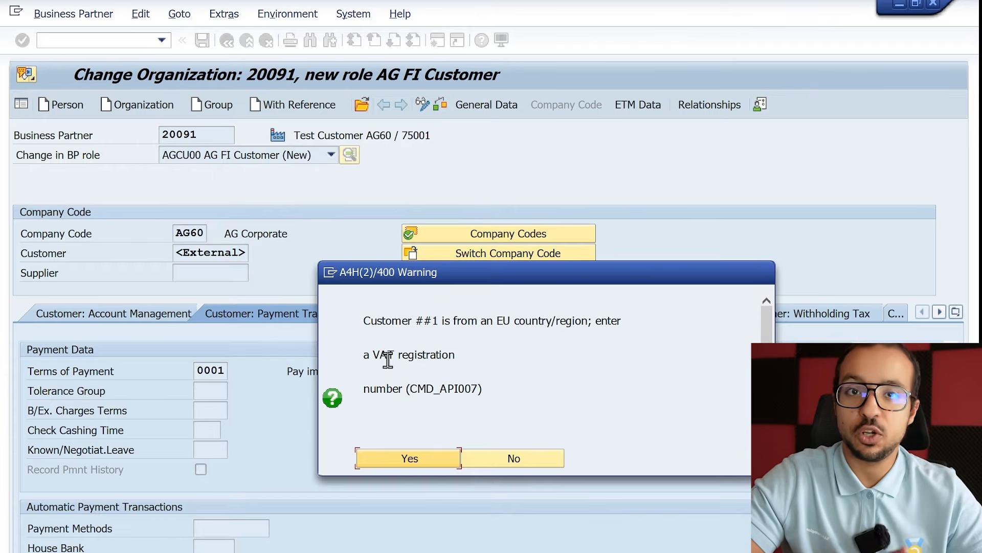
pyautogui.click(412, 458)
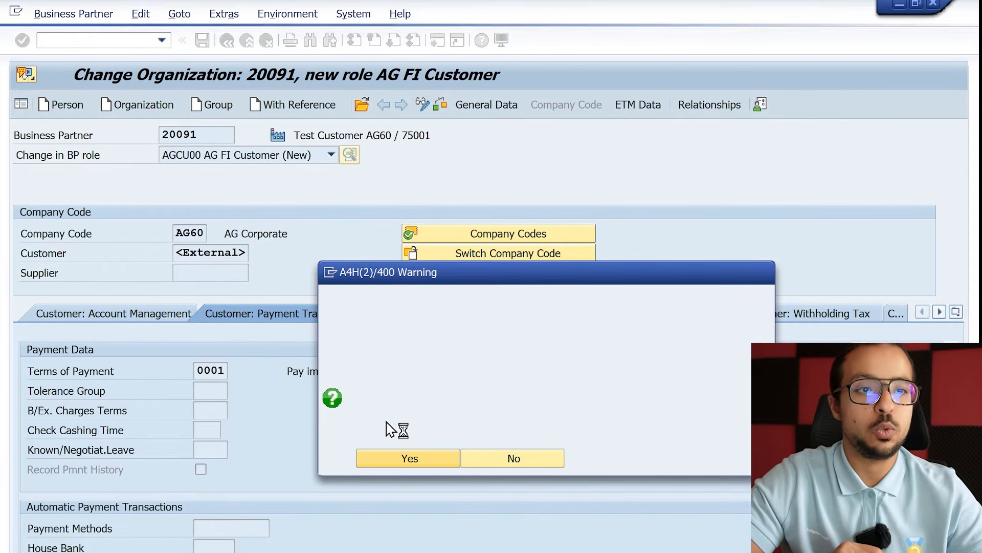
# Close the warning and add tax number category FR0 in the customer's general identification data
pyautogui.click(428, 444)
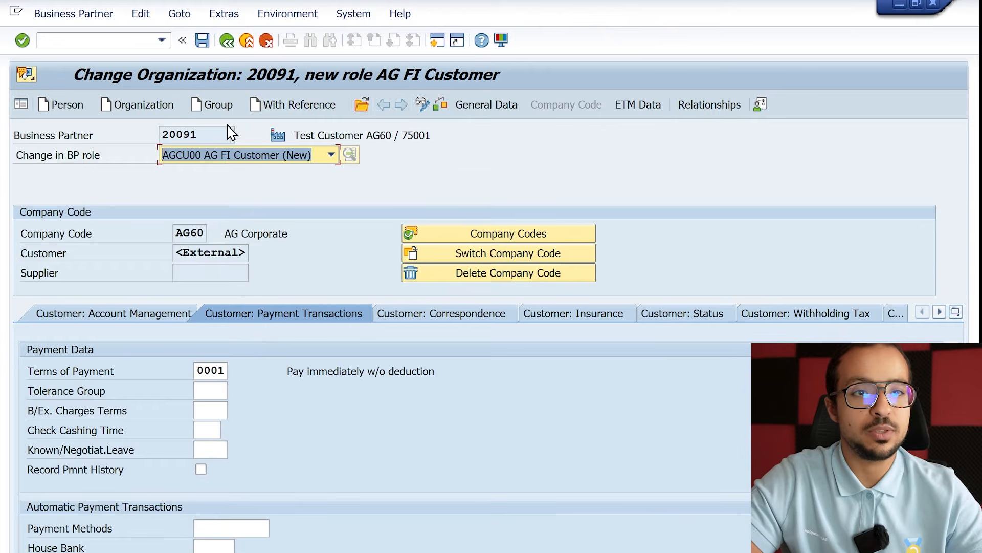
pyautogui.click(467, 114)
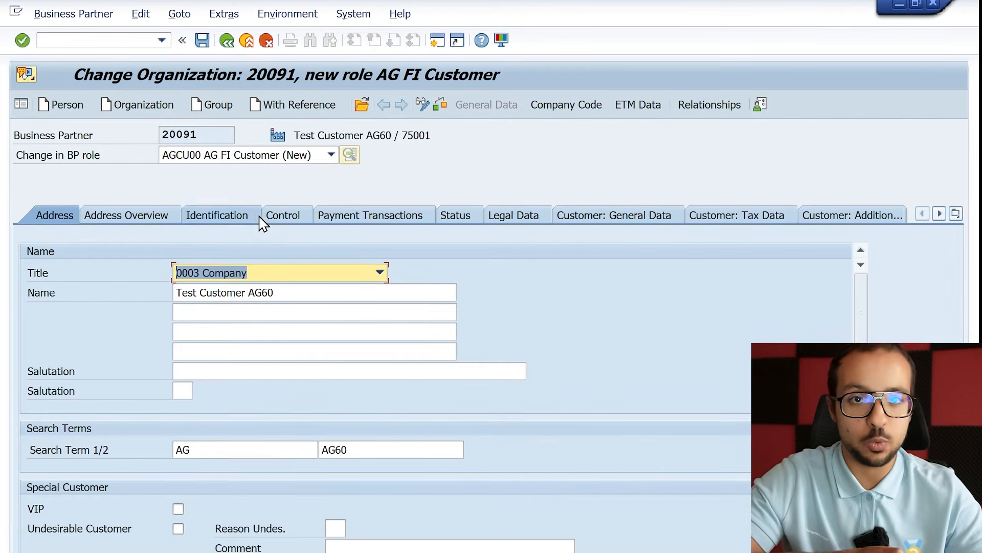
pyautogui.click(217, 215)
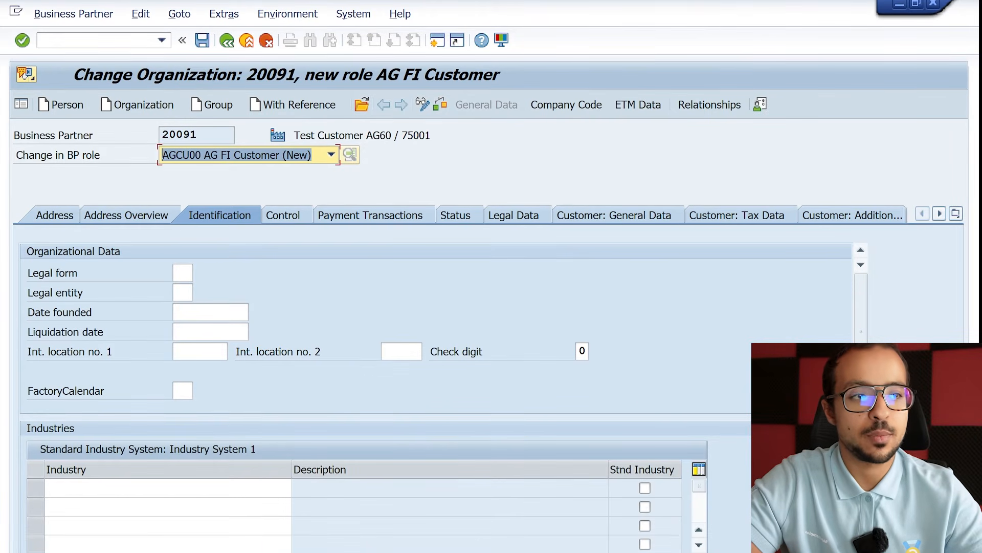
pyautogui.scroll(-8, 861, 314)
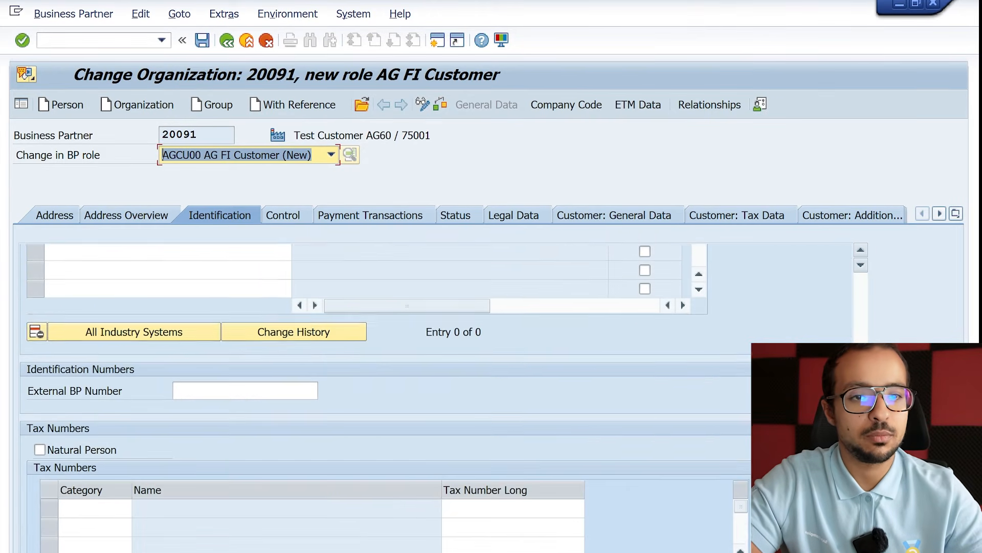
pyautogui.click(108, 410)
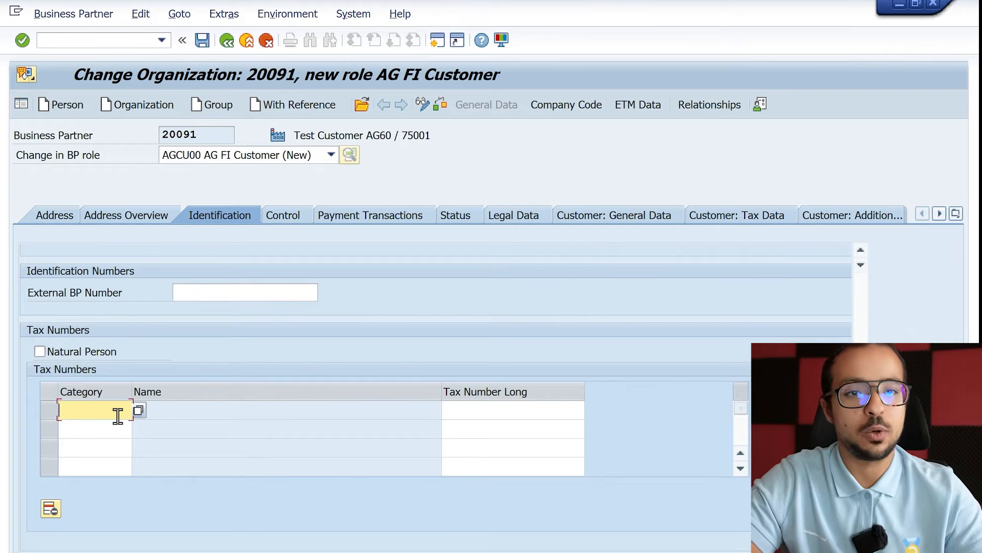
pyautogui.press('Down')
pyautogui.press('Return')
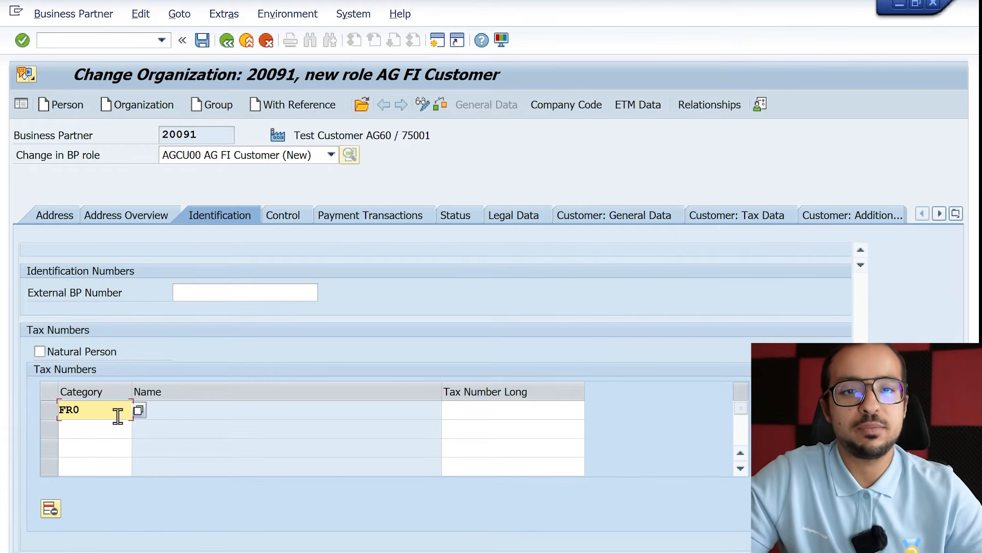
# Enter a 13-character French VAT registration number for category FR0 and save the business partner
pyautogui.press('Tab')
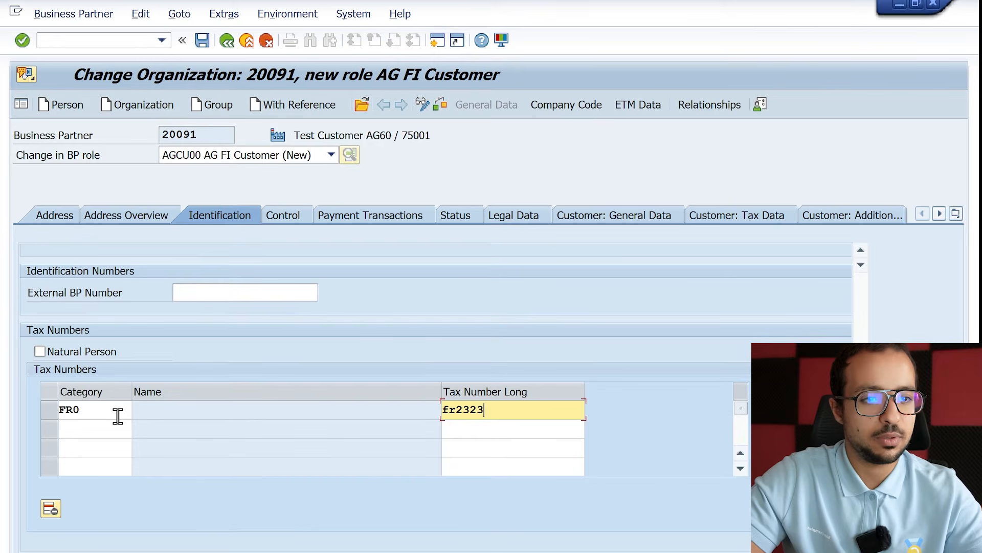
pyautogui.press('Return')
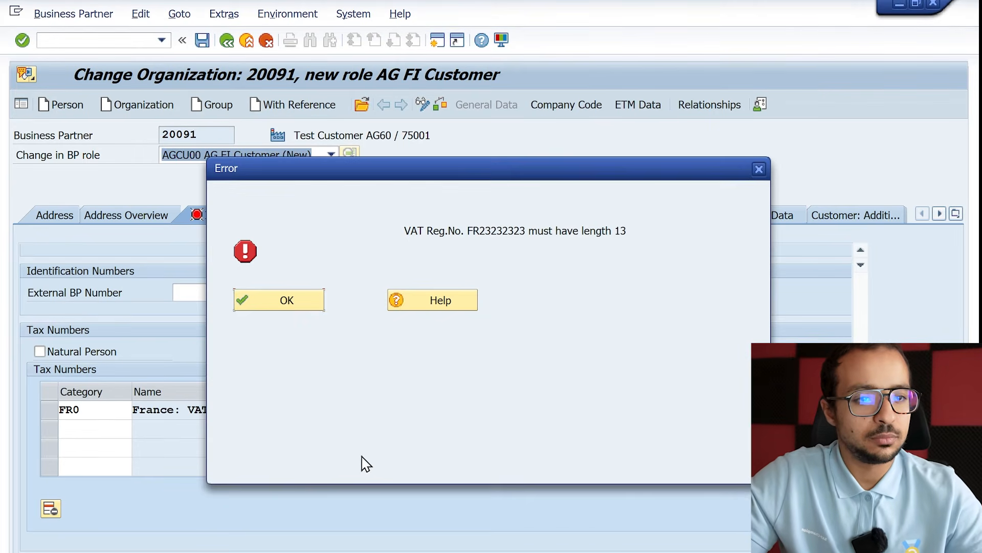
pyautogui.click(287, 309)
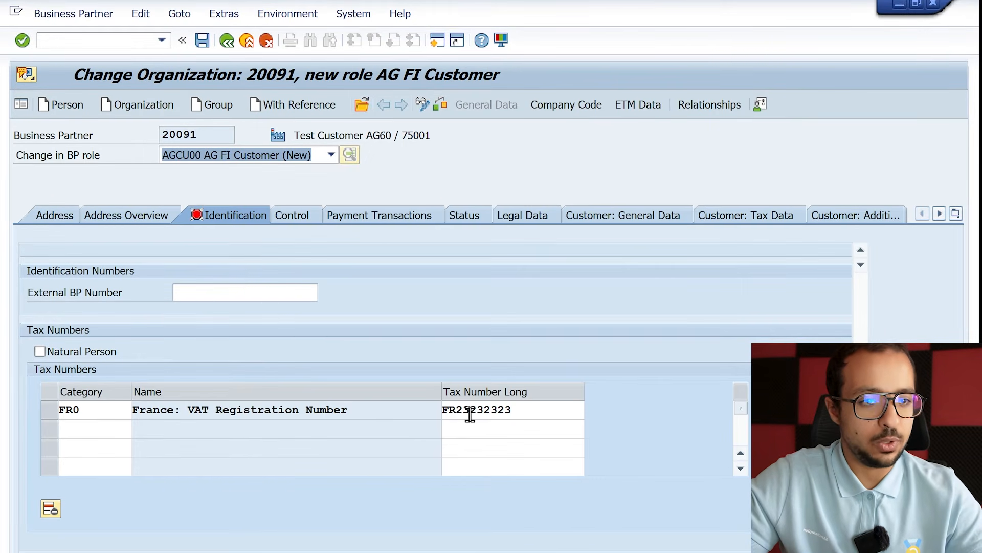
pyautogui.click(511, 410)
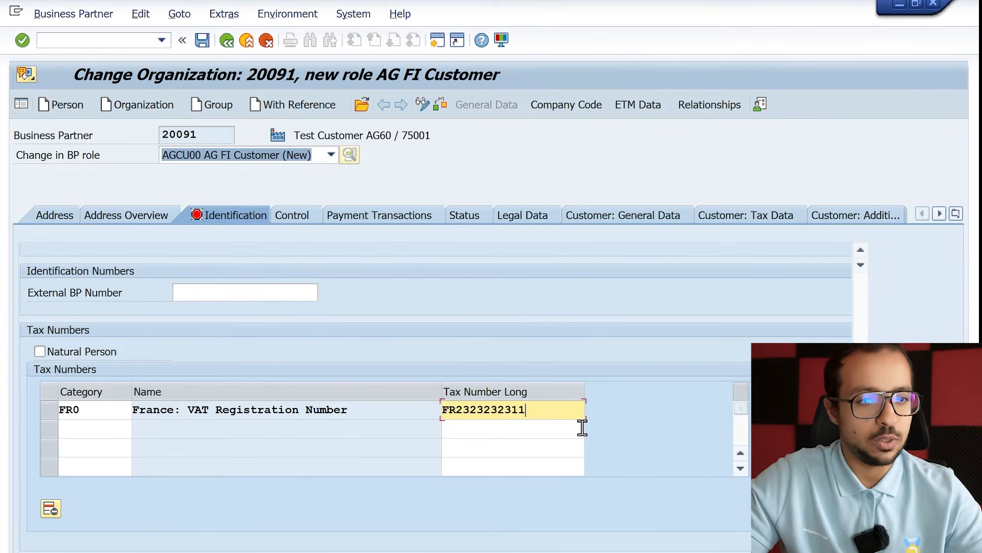
pyautogui.press('Return')
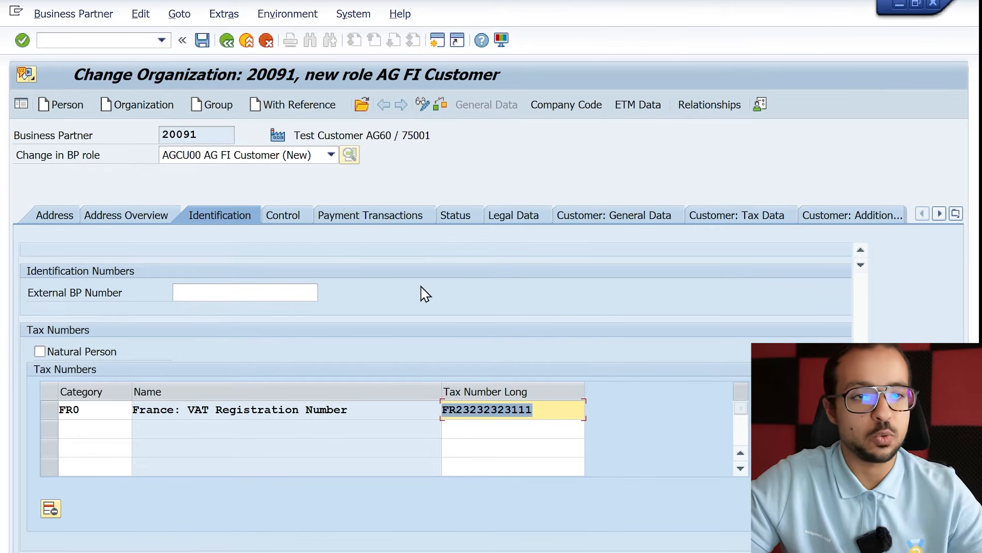
pyautogui.click(202, 41)
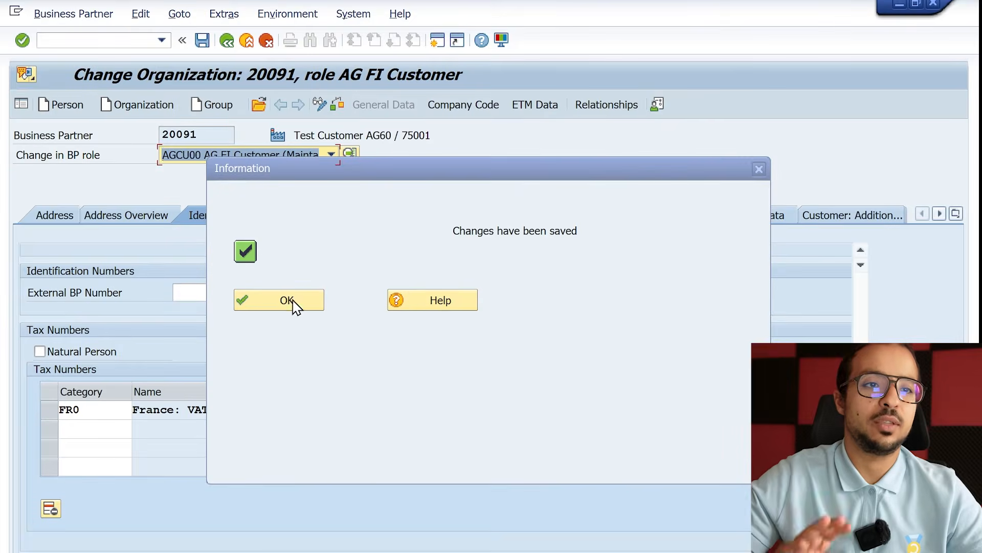
pyautogui.click(292, 300)
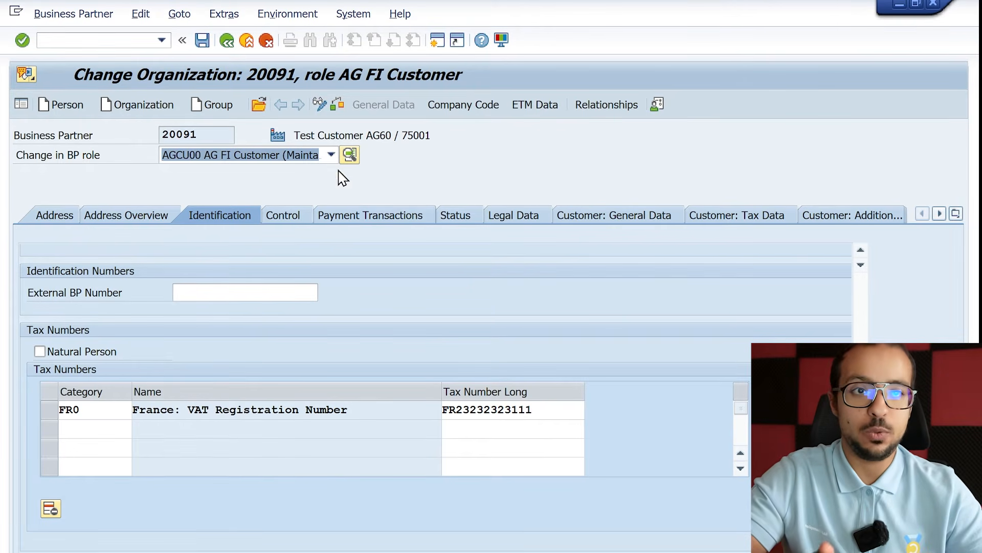
# Switch the business partner to role AGCU01 AG SD Customer and open its sales and distribution data
pyautogui.click(310, 156)
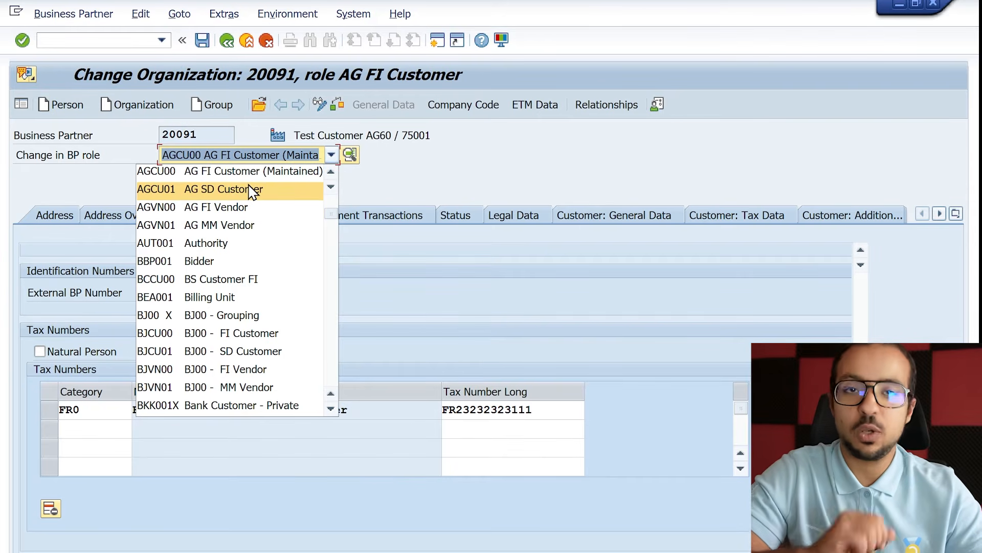
pyautogui.click(230, 195)
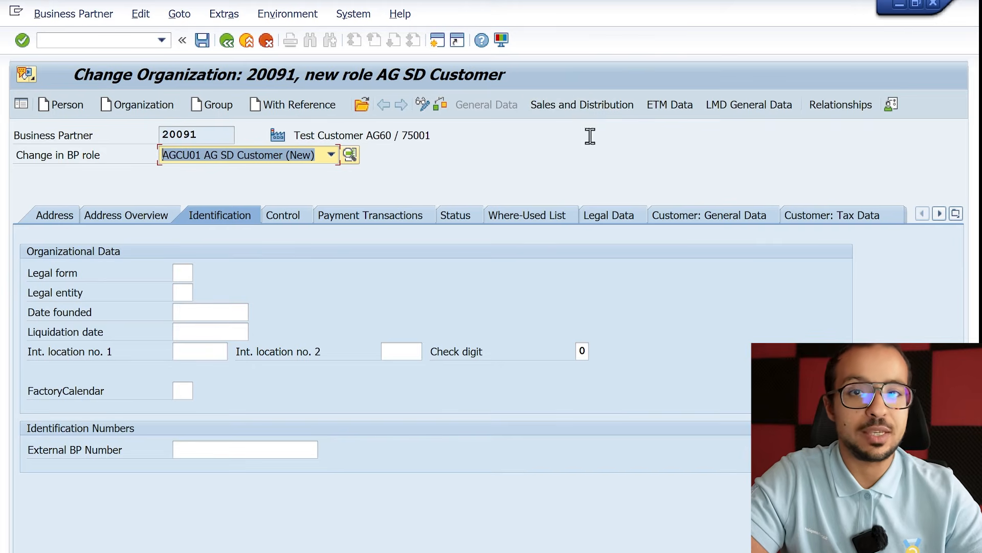
pyautogui.click(578, 105)
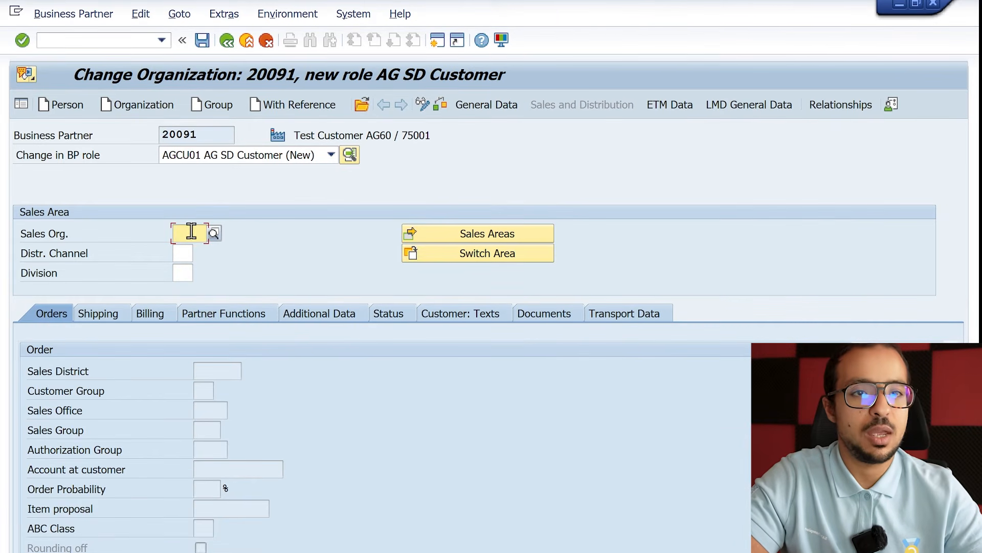
# Set the sales area to sales organization AG60, distribution channel AG and division AG
pyautogui.write('AG60')
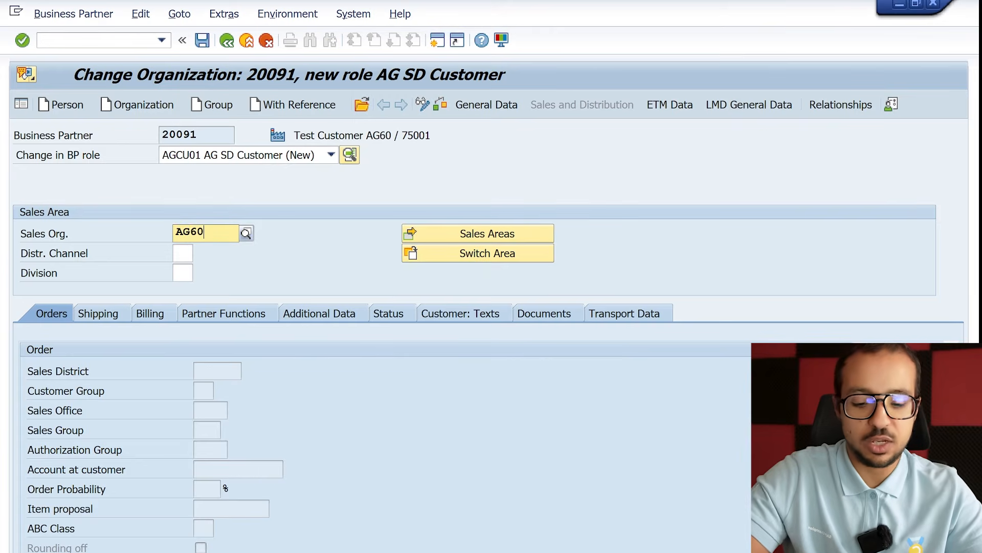
pyautogui.press('Tab')
pyautogui.press('Tab')
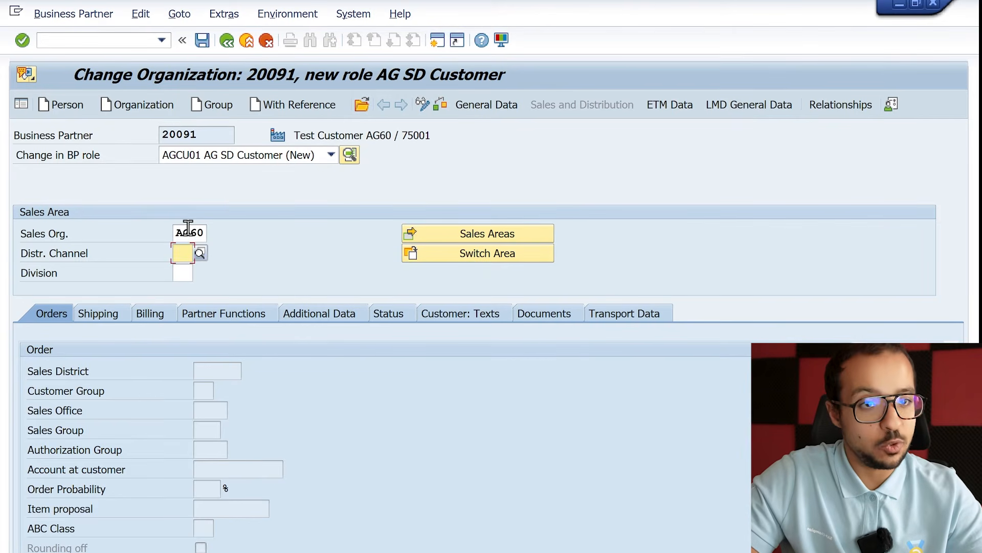
pyautogui.write('AG')
pyautogui.press('Tab')
pyautogui.press('Tab')
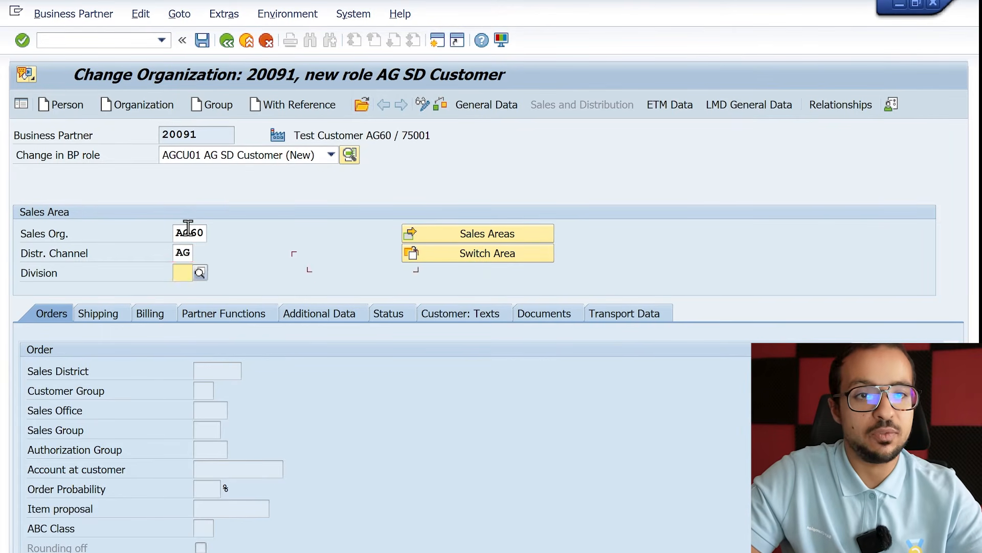
pyautogui.write('AG')
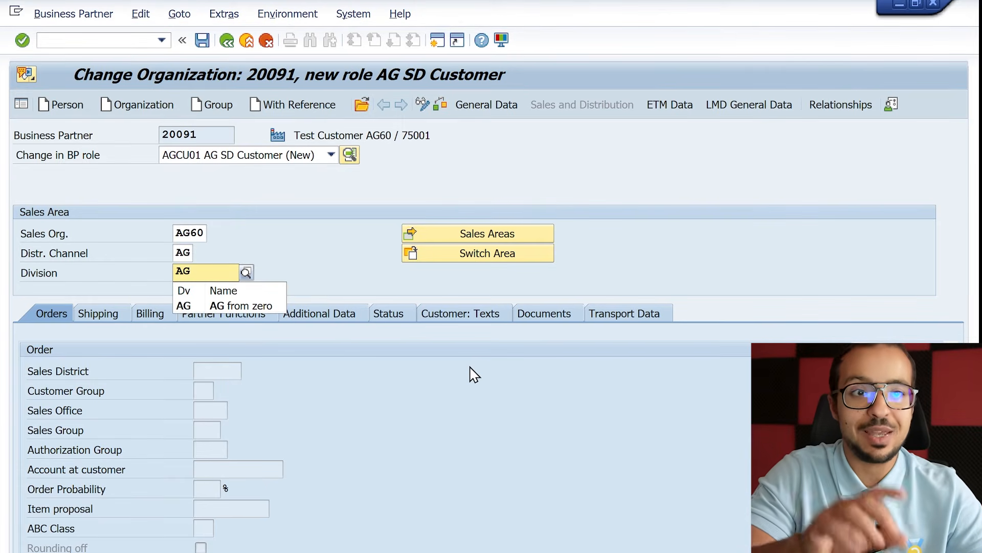
pyautogui.press('Return')
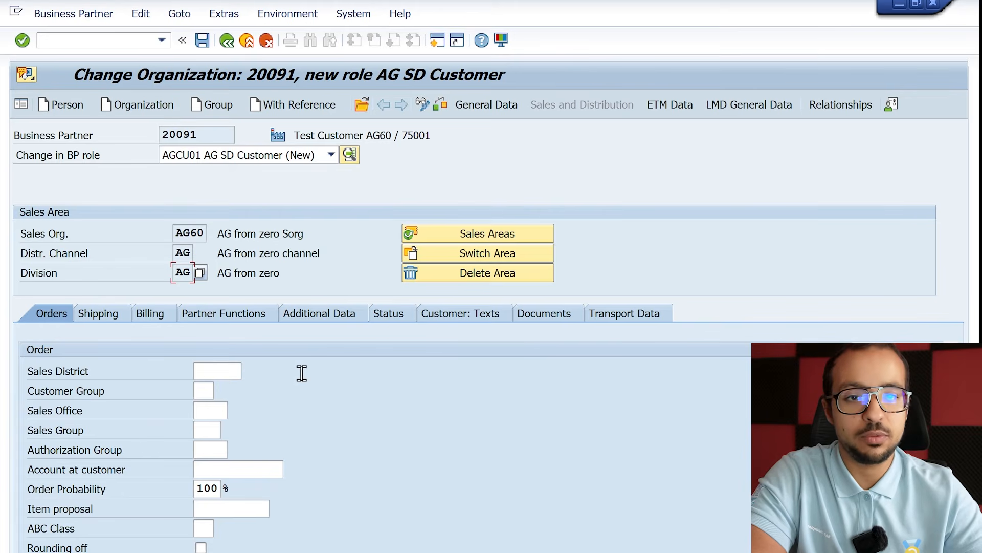
# Check the sales area data for missing entries and set the customer pricing procedure to 01
pyautogui.click(441, 106)
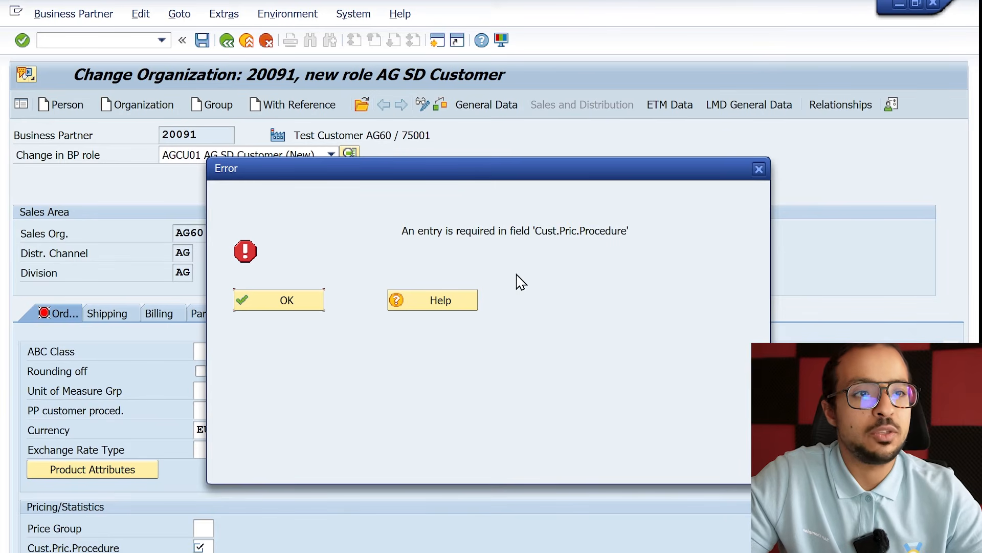
pyautogui.click(285, 305)
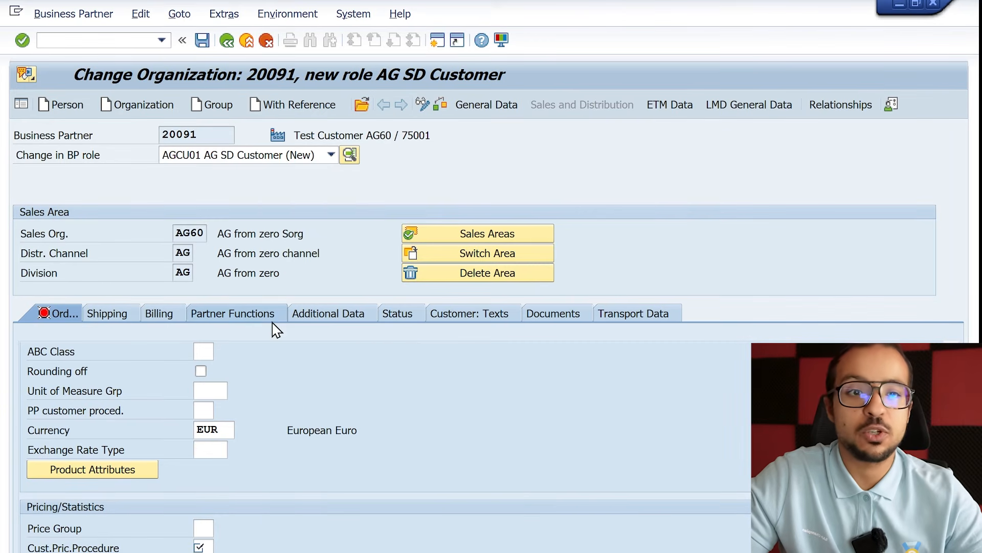
pyautogui.click(200, 546)
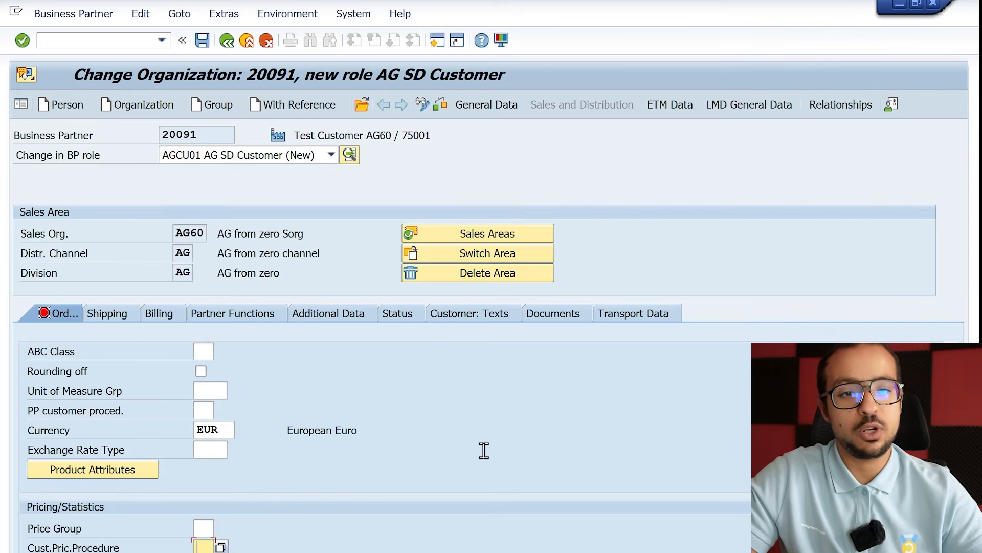
pyautogui.write('ZG')
pyautogui.press('Return')
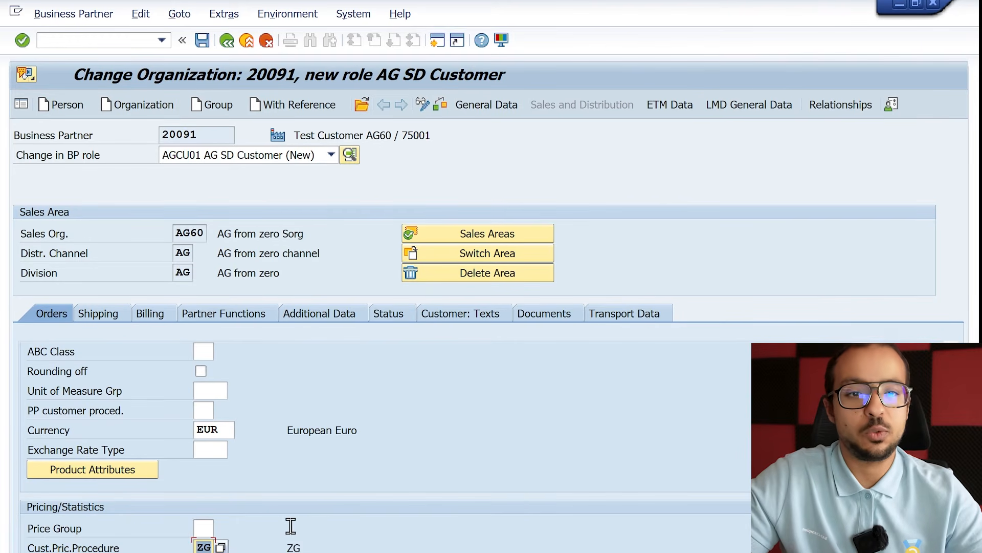
pyautogui.write('01')
pyautogui.press('Return')
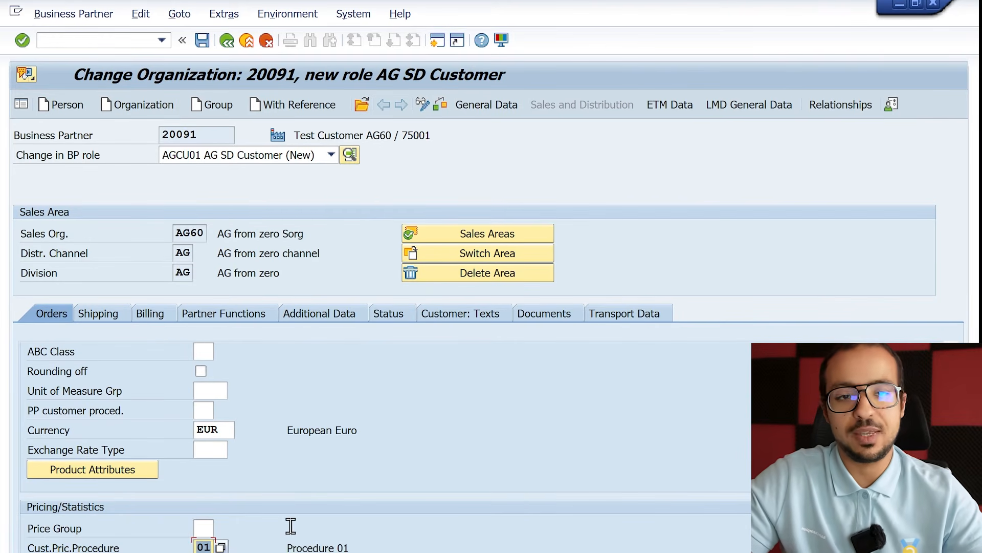
# Recheck the sales data and set the output tax classification to 0 for both MWST and LCFR in the billing data
pyautogui.scroll(-3, 356, 453)
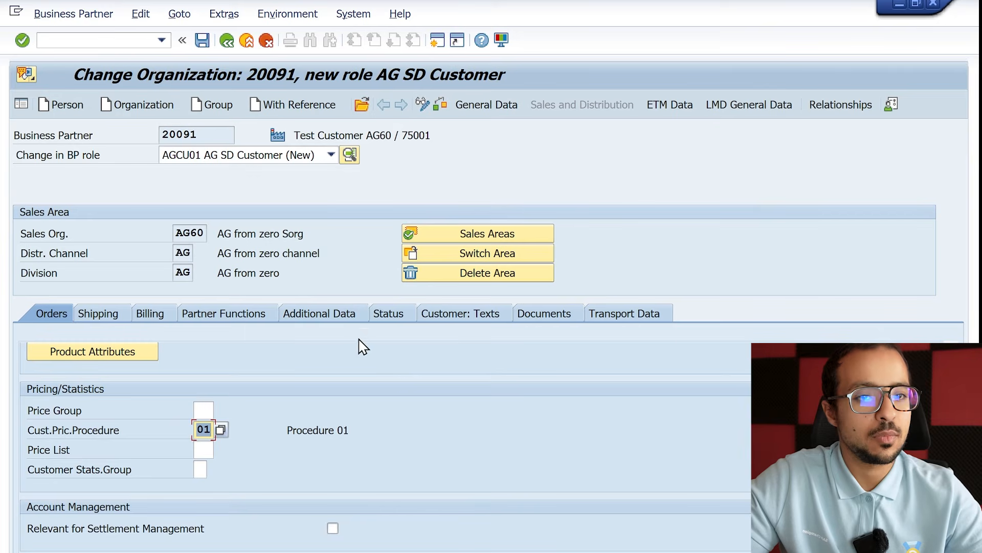
pyautogui.click(442, 103)
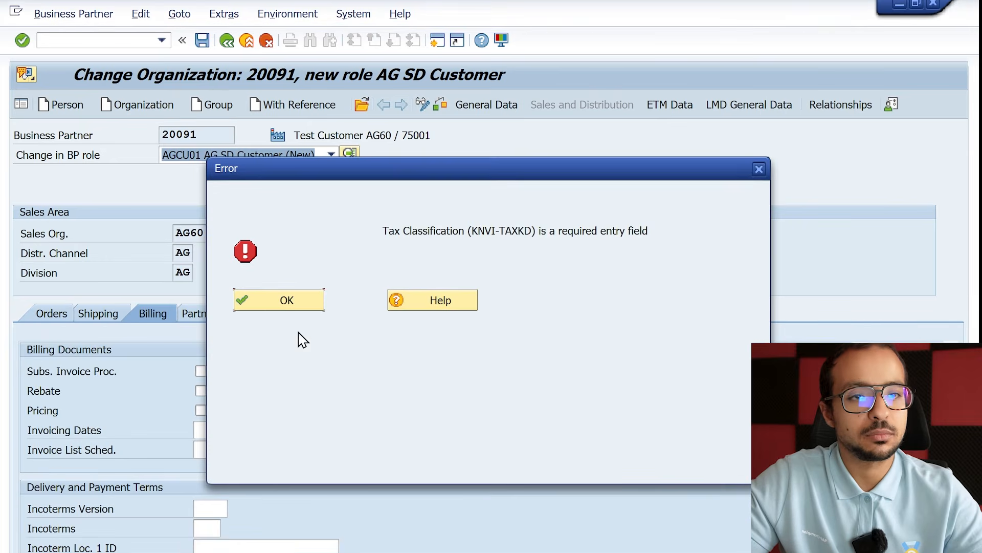
pyautogui.click(274, 302)
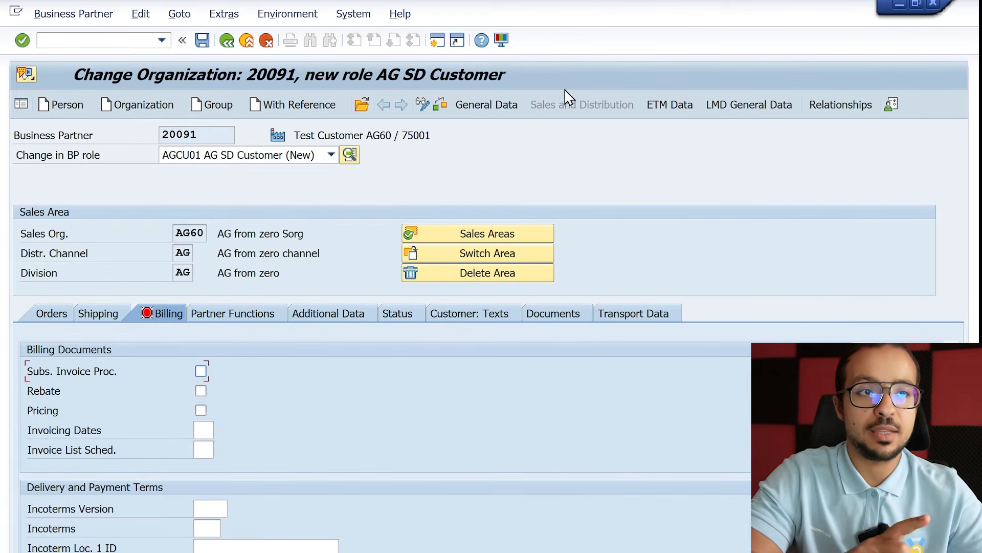
pyautogui.scroll(-3, 560, 414)
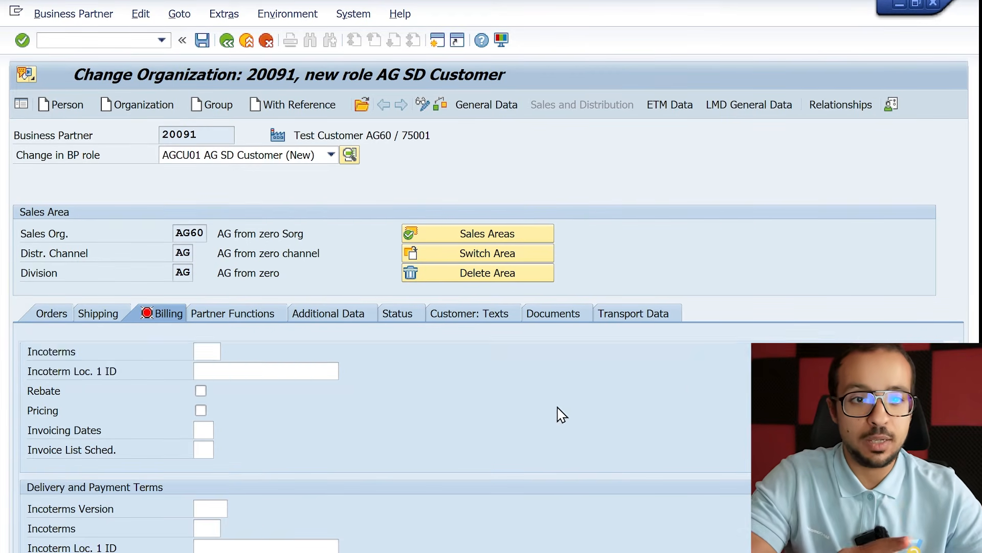
pyautogui.scroll(-5, 560, 414)
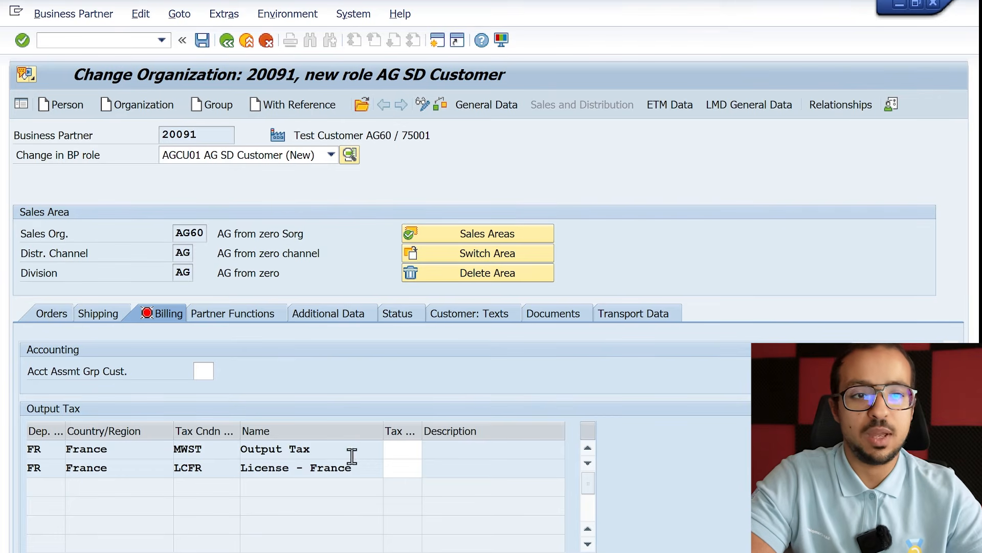
pyautogui.click(407, 450)
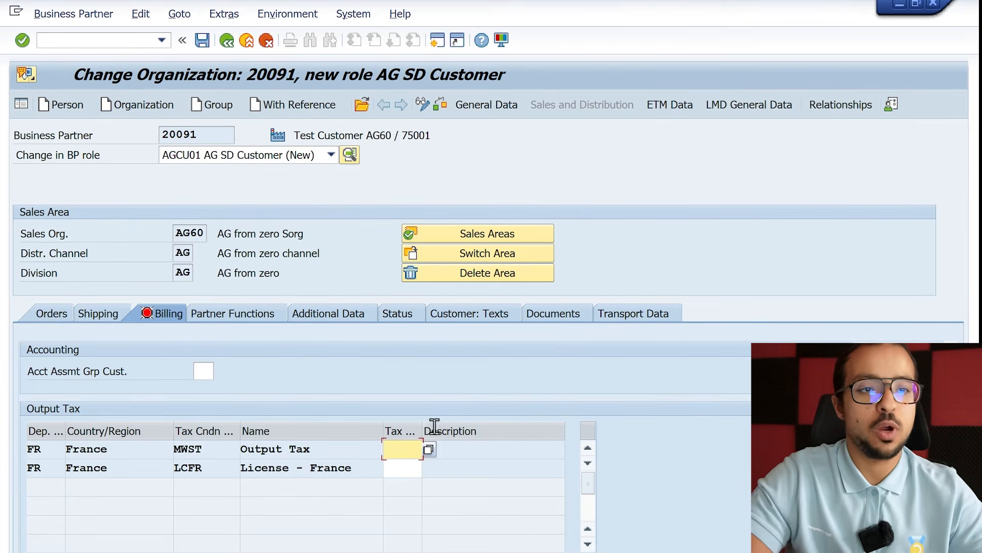
pyautogui.write('0')
pyautogui.press('Tab')
pyautogui.write('0')
pyautogui.press('Return')
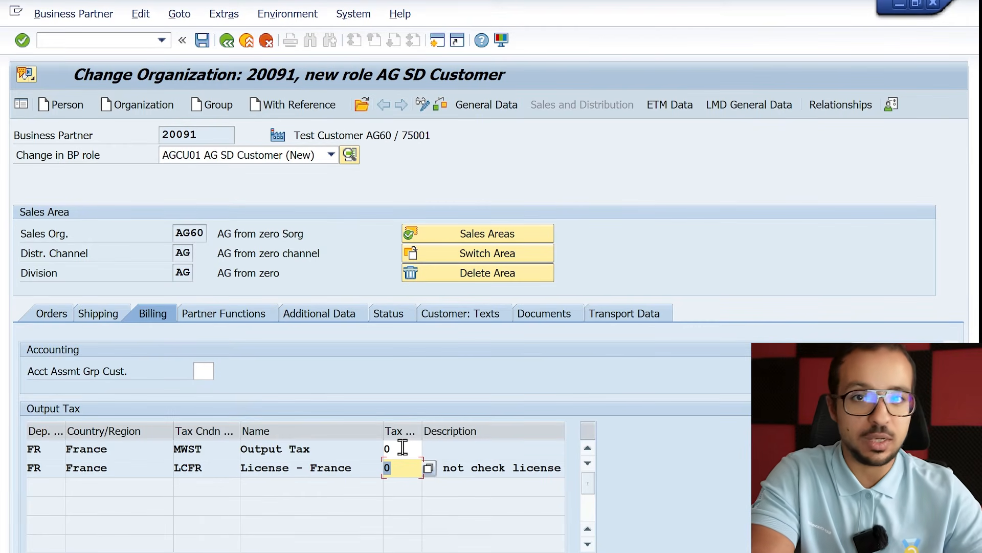
# Set the shipping conditions to 01 standard in the customer's shipping data and save the business partner
pyautogui.click(202, 40)
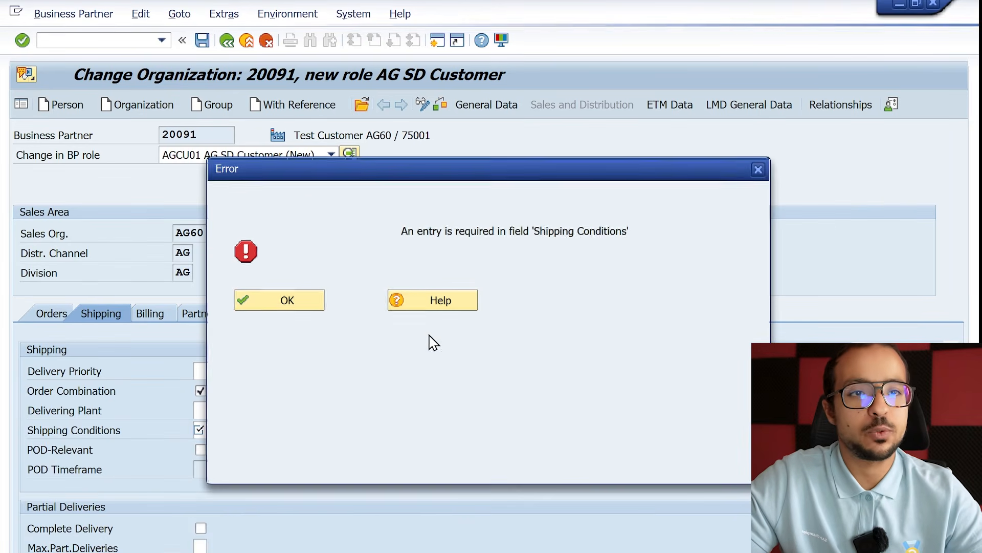
pyautogui.click(264, 307)
pyautogui.click(217, 434)
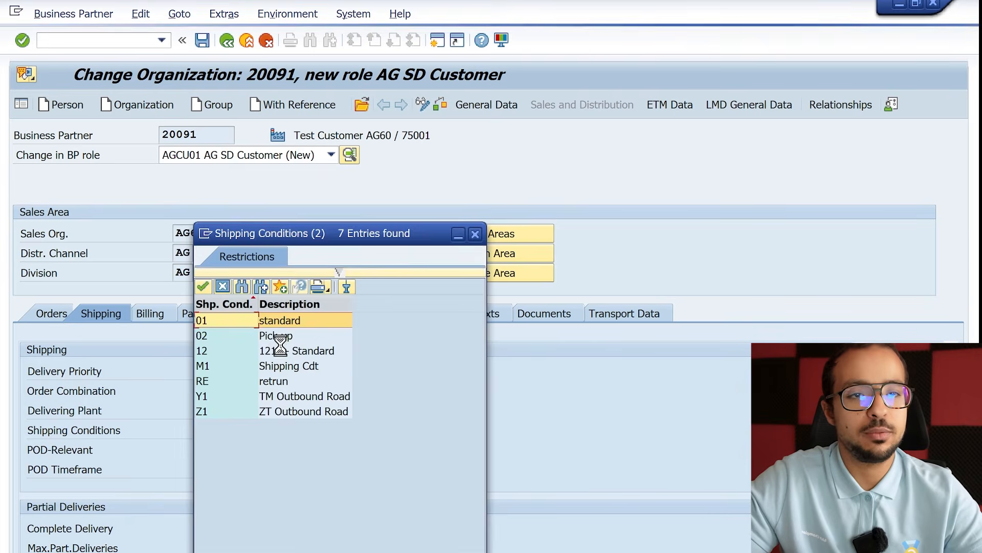
pyautogui.doubleClick(299, 321)
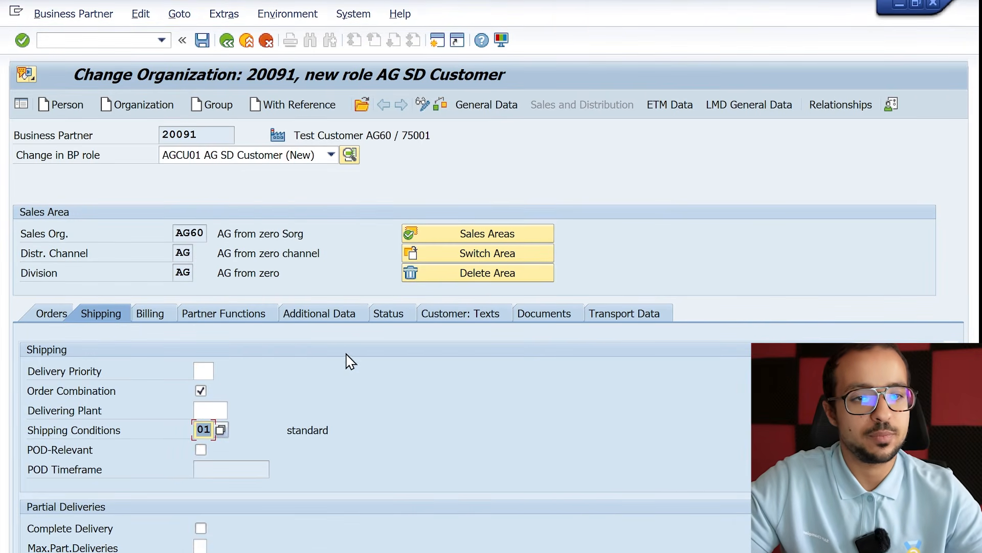
pyautogui.click(202, 40)
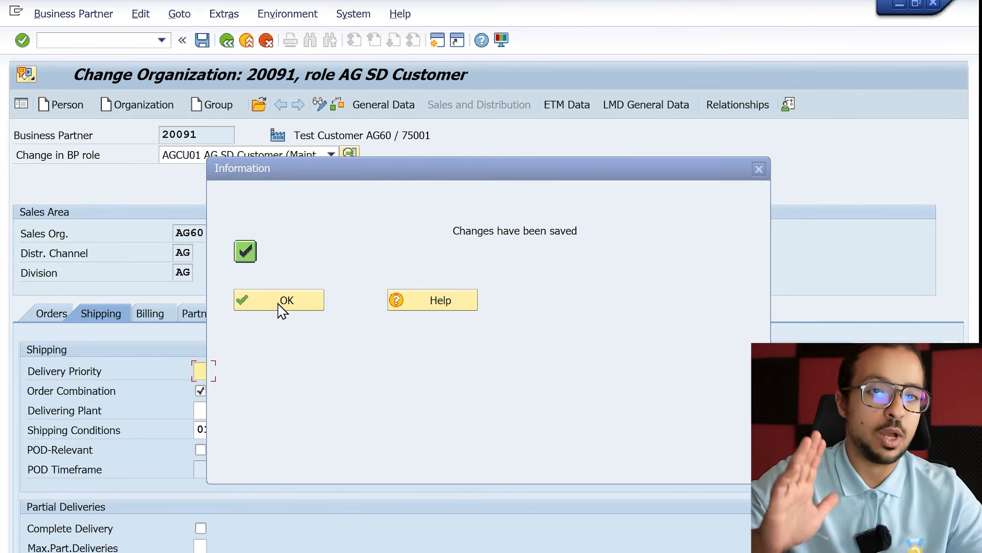
pyautogui.click(293, 306)
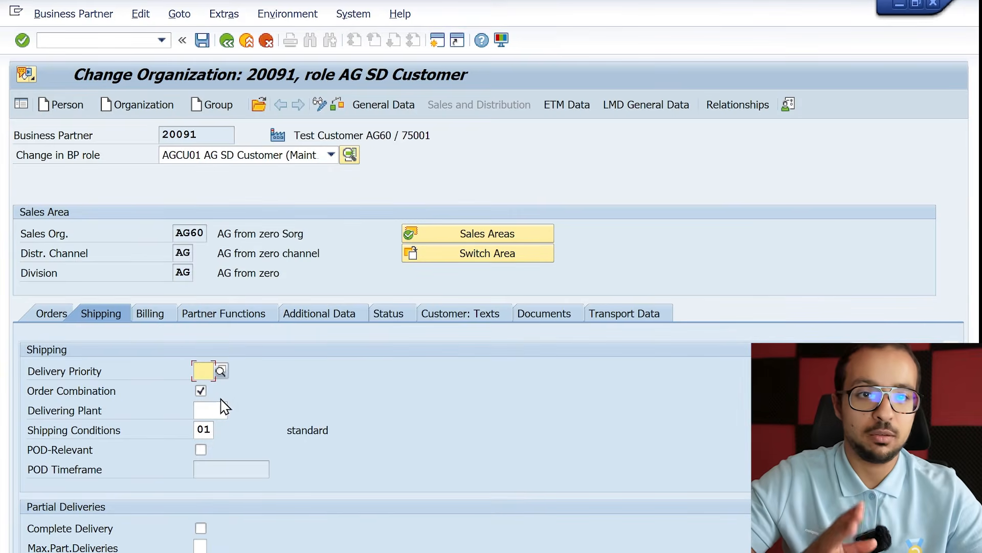
# Read the field help for Shipping Conditions and close it
pyautogui.rightClick(208, 434)
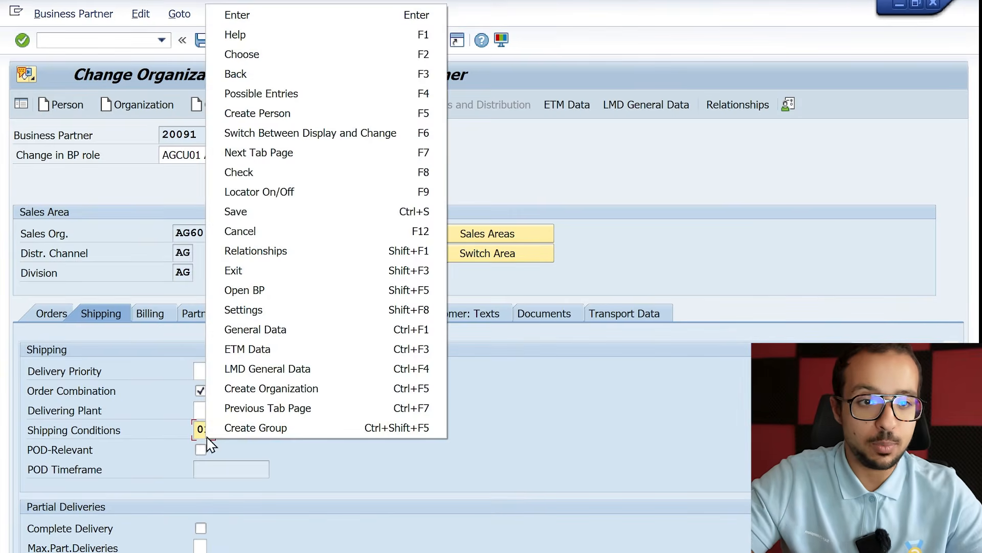
pyautogui.click(300, 34)
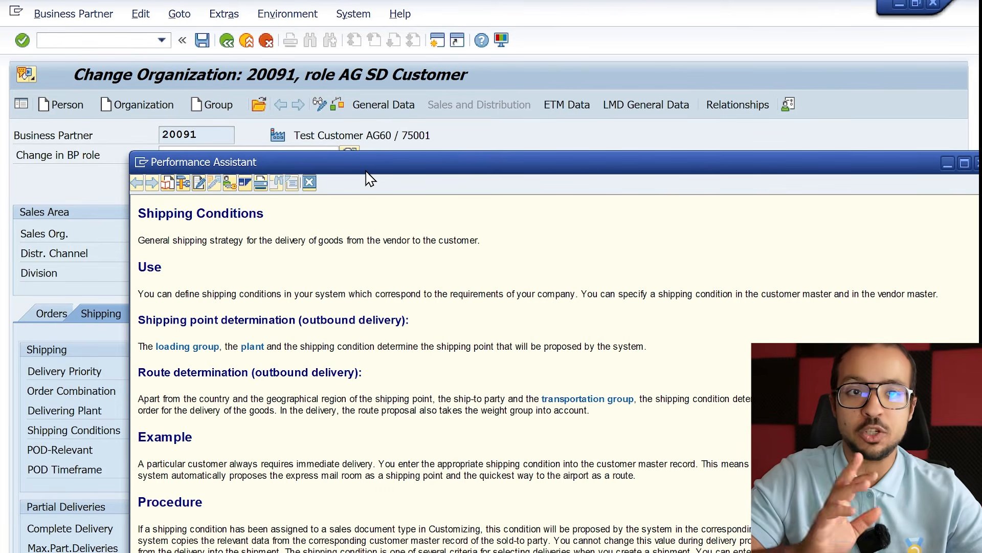
pyautogui.click(309, 182)
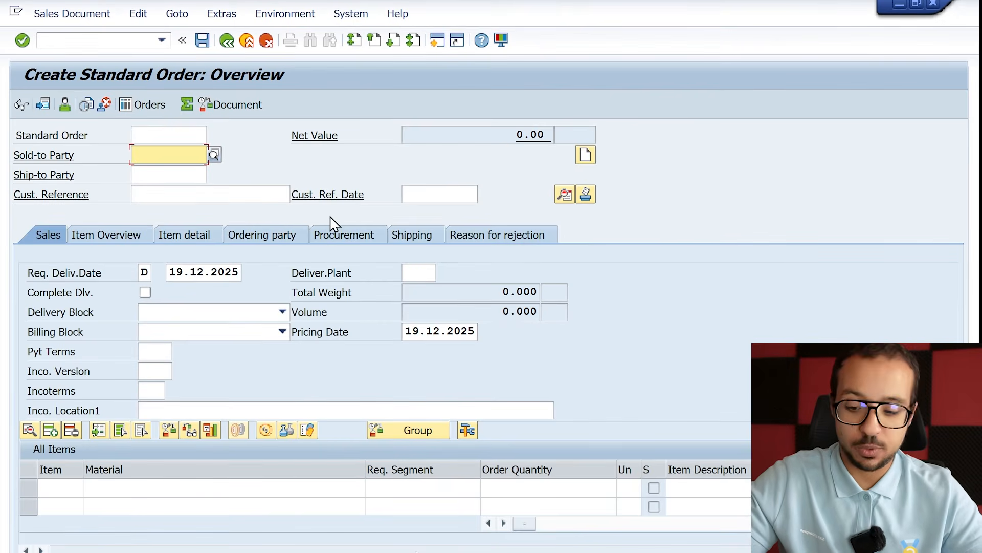
# Enter the new test customer's number as sold-to party in the standard order and open the help for the pricing procedure error
pyautogui.write('200')
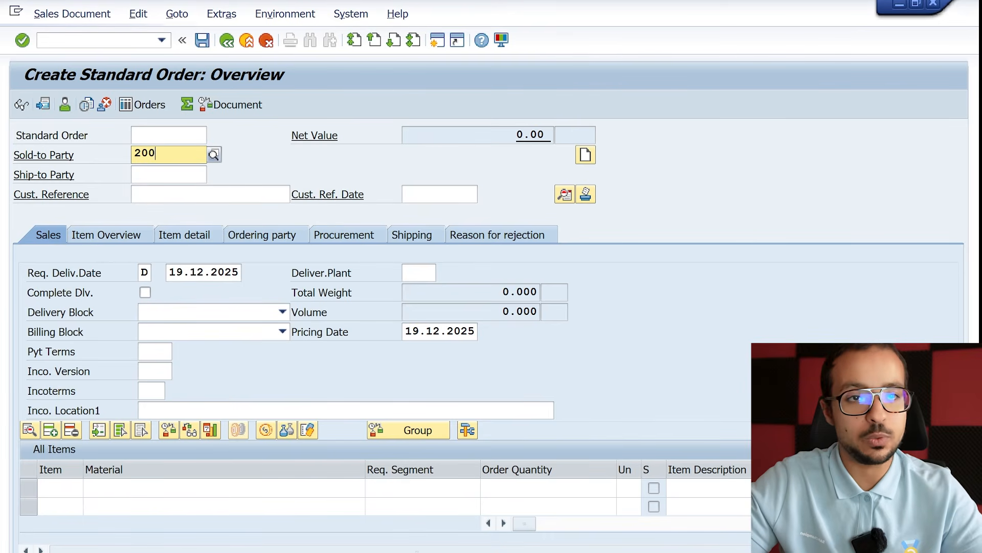
pyautogui.write('91')
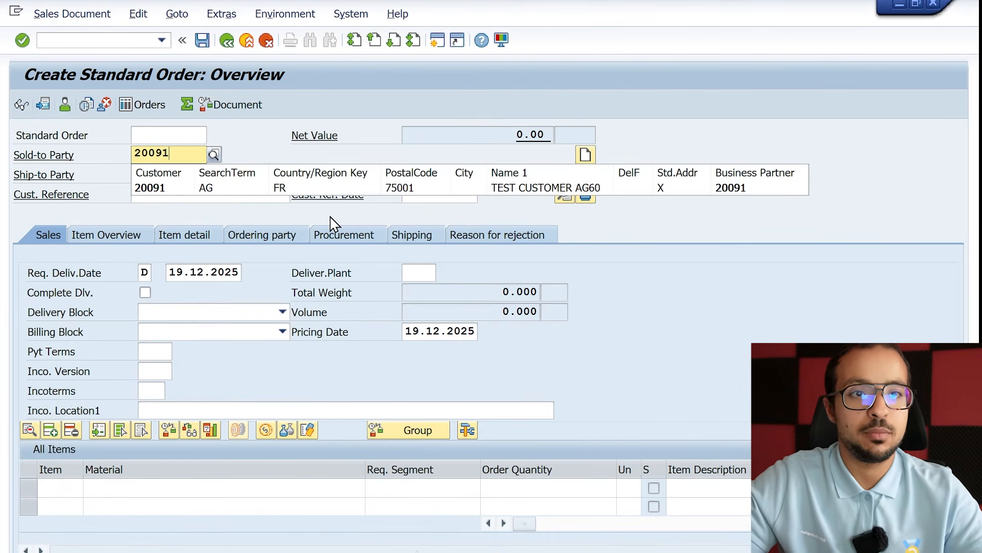
pyautogui.press('Down')
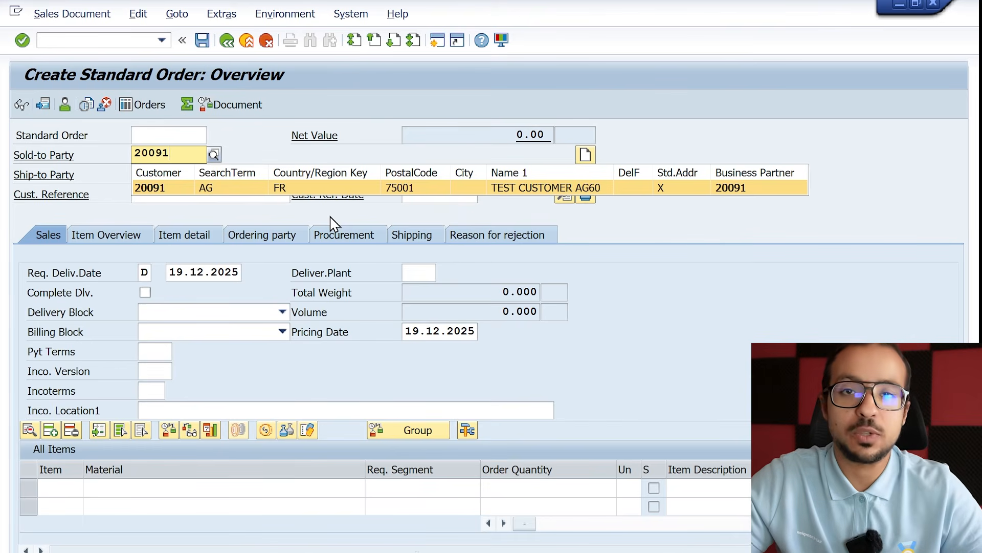
pyautogui.press('Return')
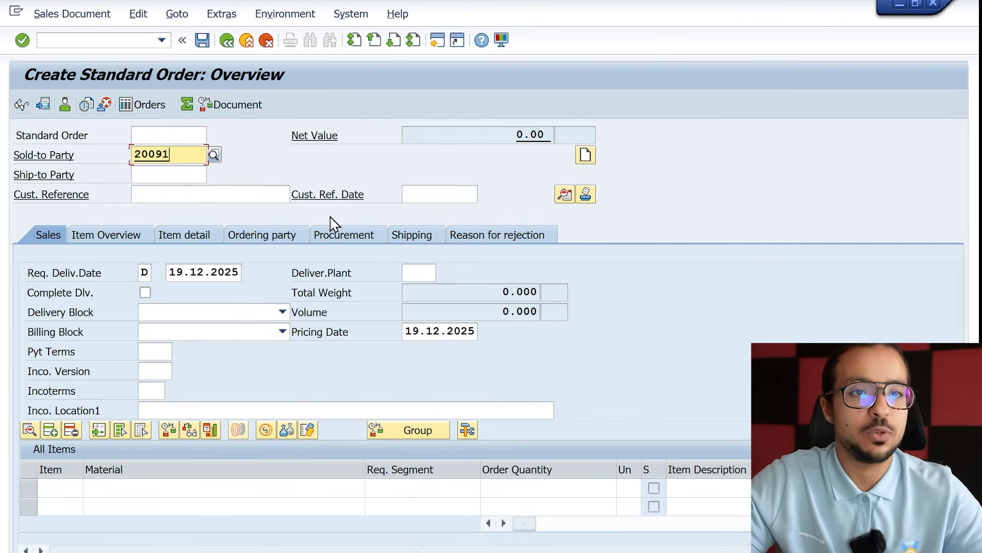
pyautogui.press('Return')
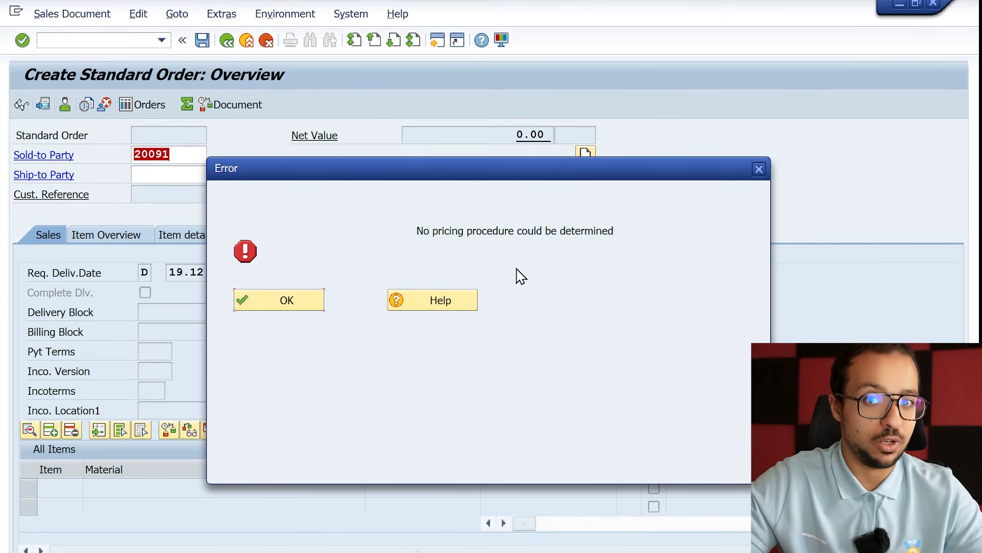
pyautogui.click(439, 307)
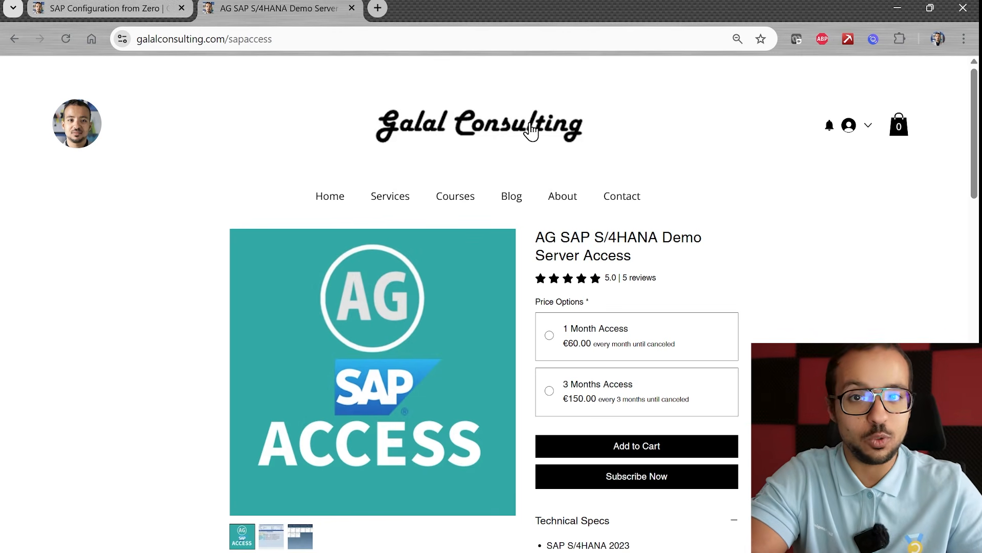
# Show the SAP Configuration from Zero course page with its configuration flowchart in the browser
pyautogui.click(104, 6)
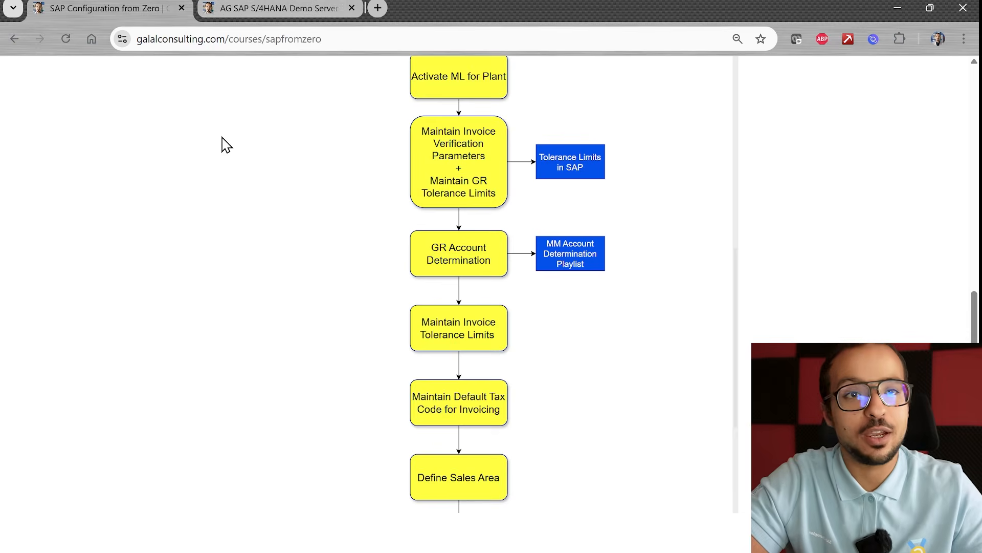